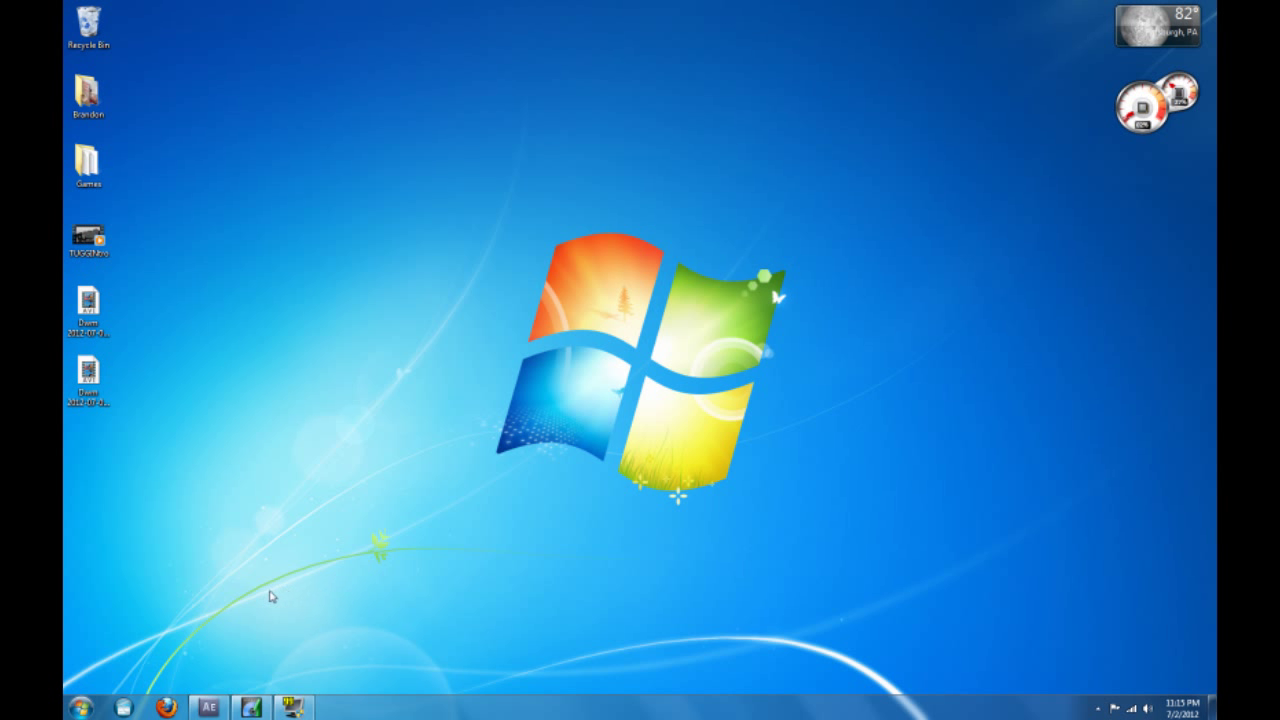
Open the Record Video module in ArcSoft TotalMedia Extreme and refresh the capture source list.
{"action": "mouse_move", "coordinate": [242, 712]}
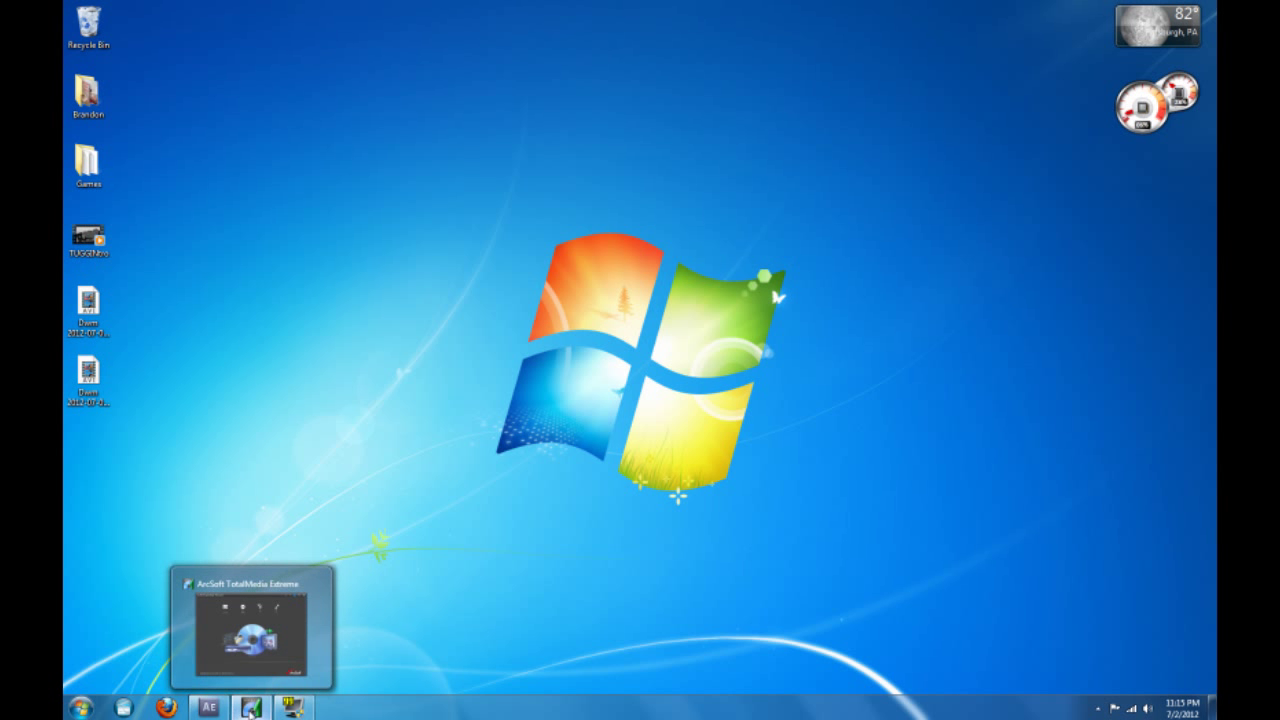
{"action": "left_click", "coordinate": [251, 708]}
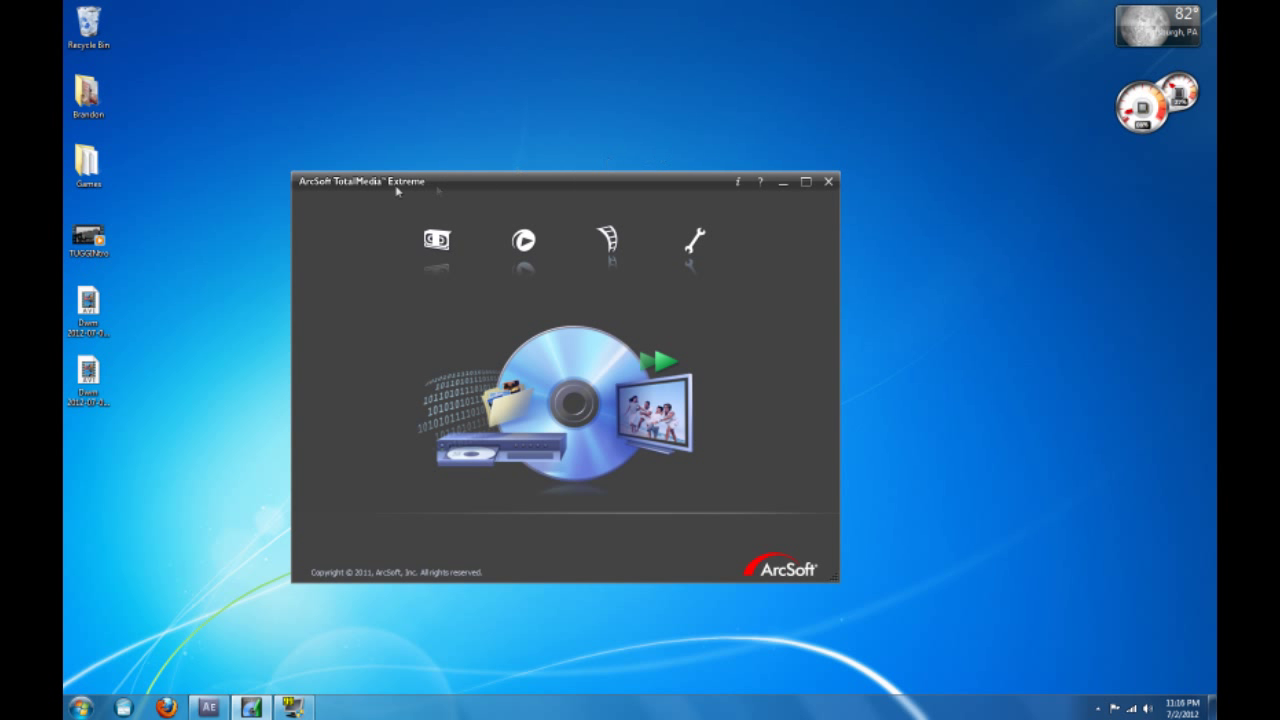
{"action": "mouse_move", "coordinate": [437, 253]}
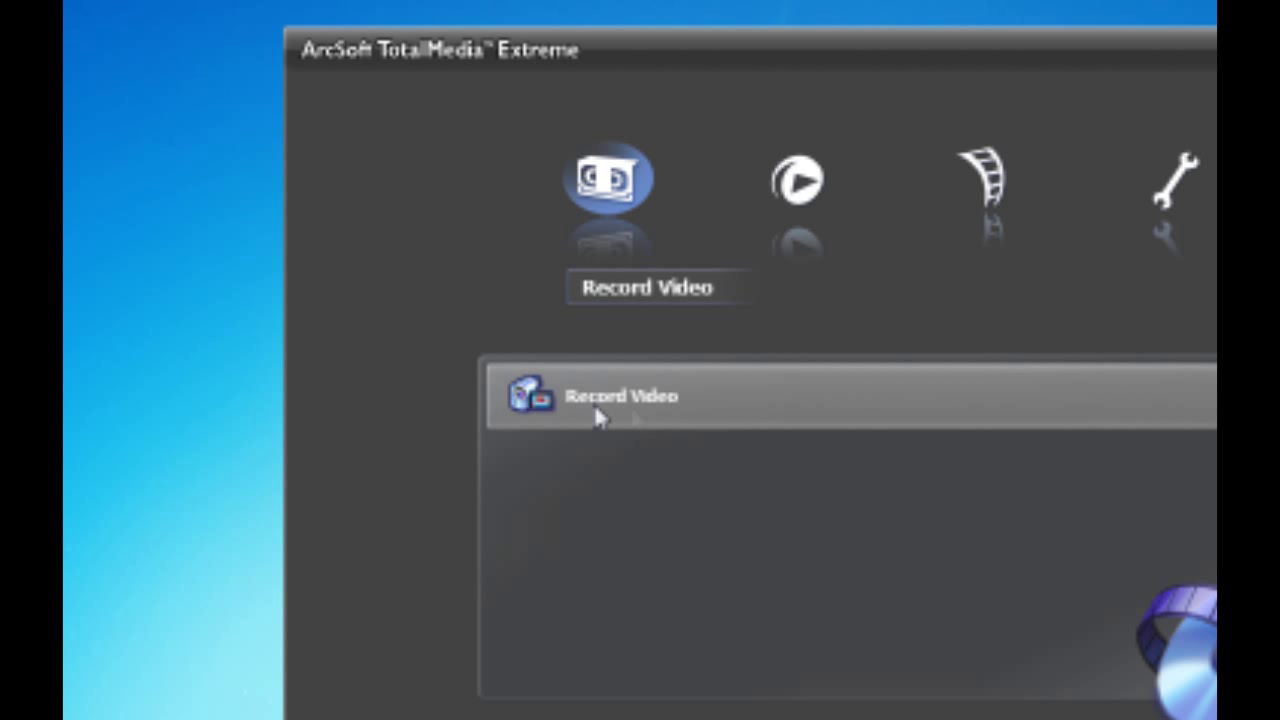
{"action": "left_click", "coordinate": [535, 425]}
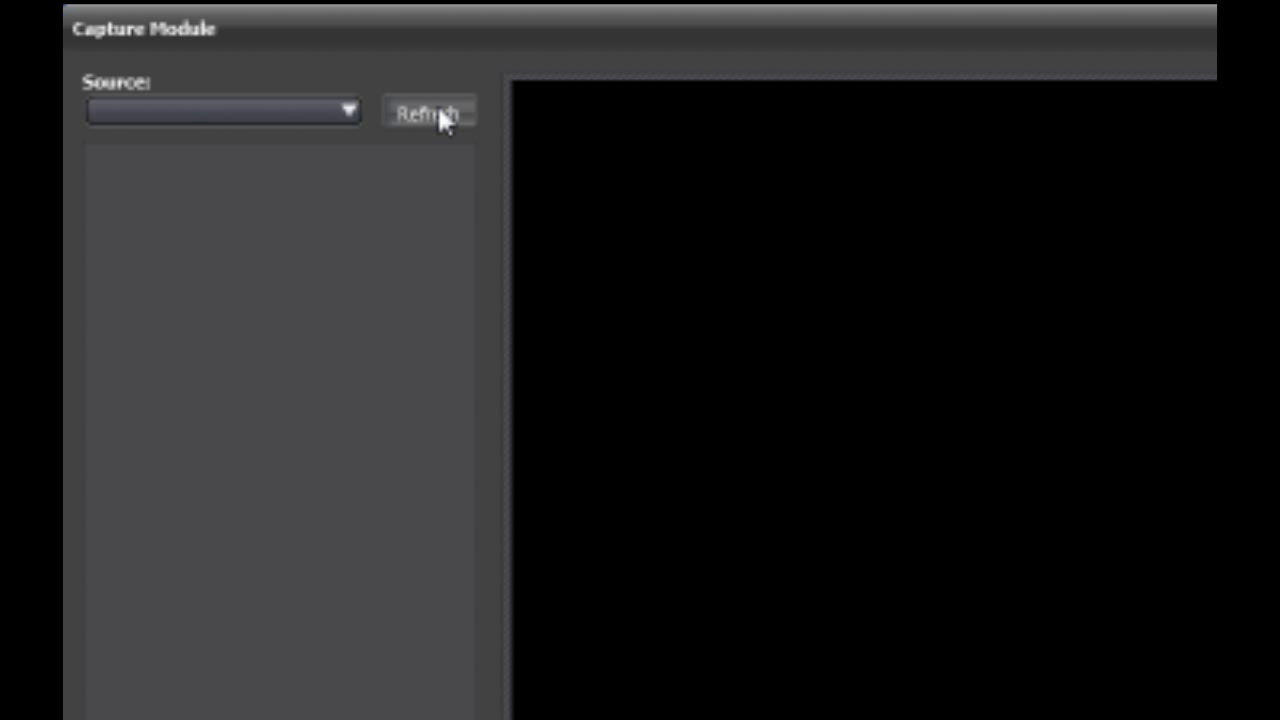
{"action": "left_click", "coordinate": [441, 116]}
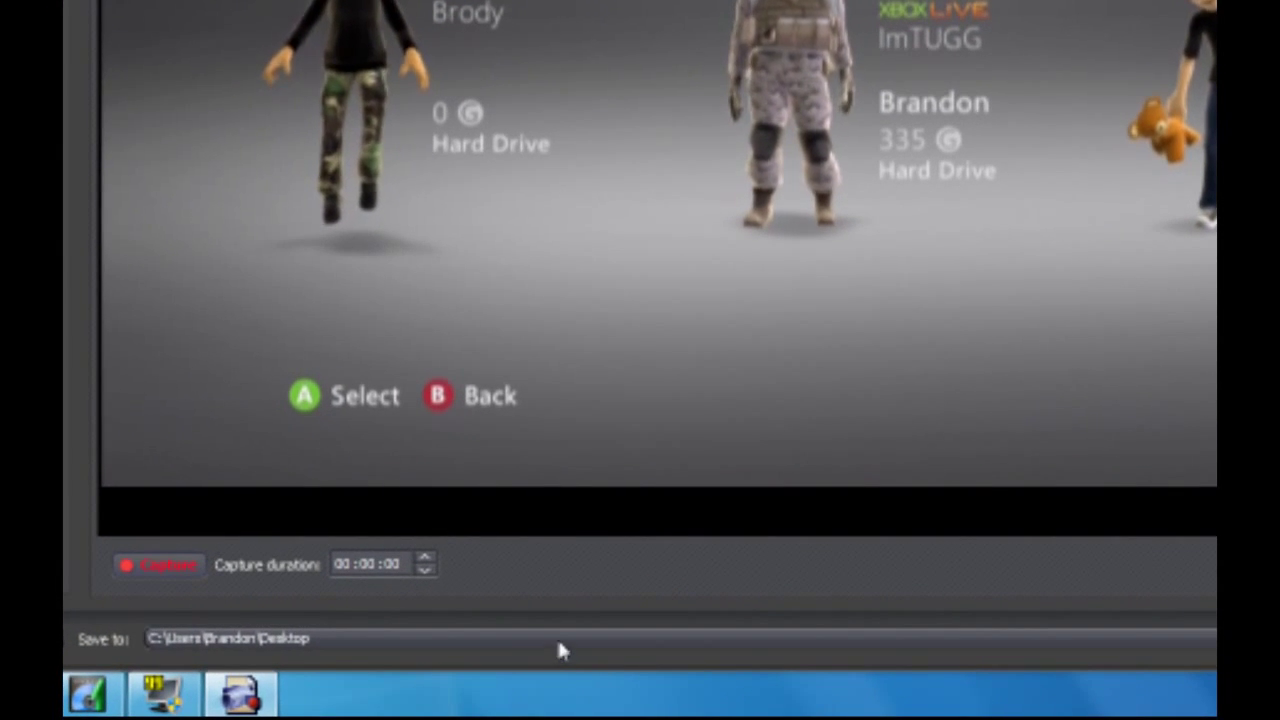
Choose the Desktop as the save folder and record a short test capture of the console video.
{"action": "left_click", "coordinate": [560, 650]}
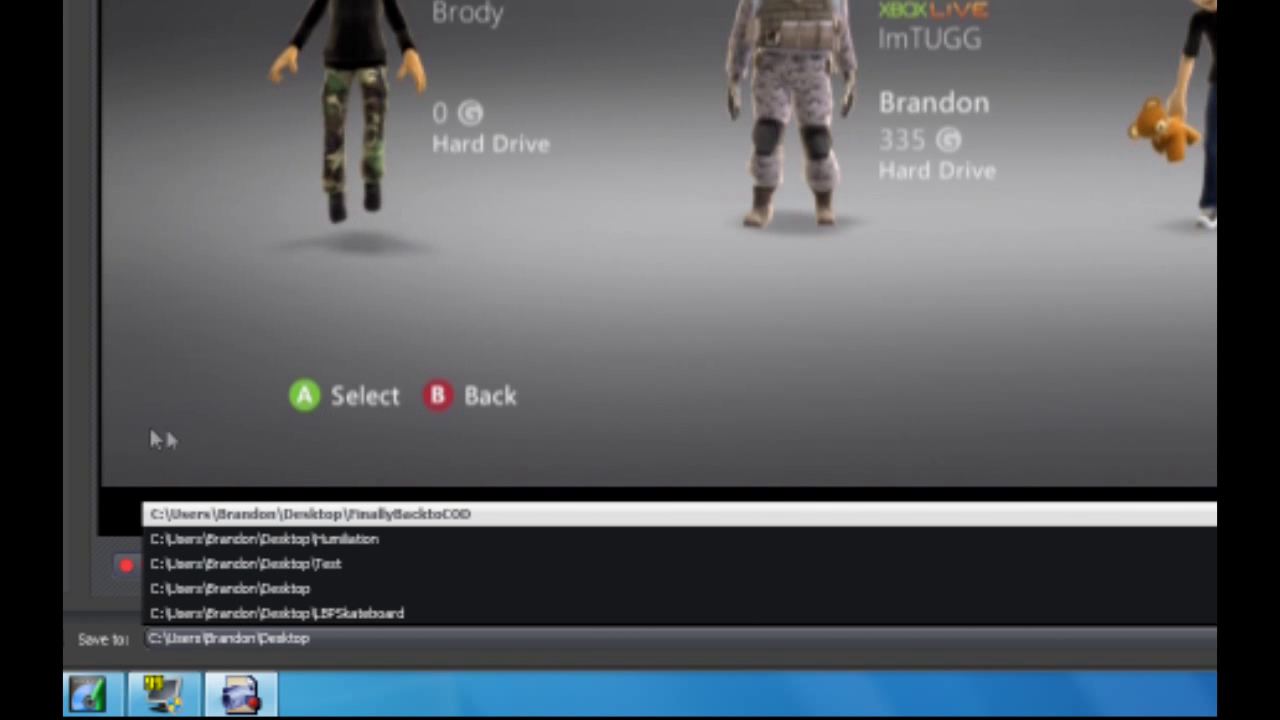
{"action": "left_click", "coordinate": [285, 596]}
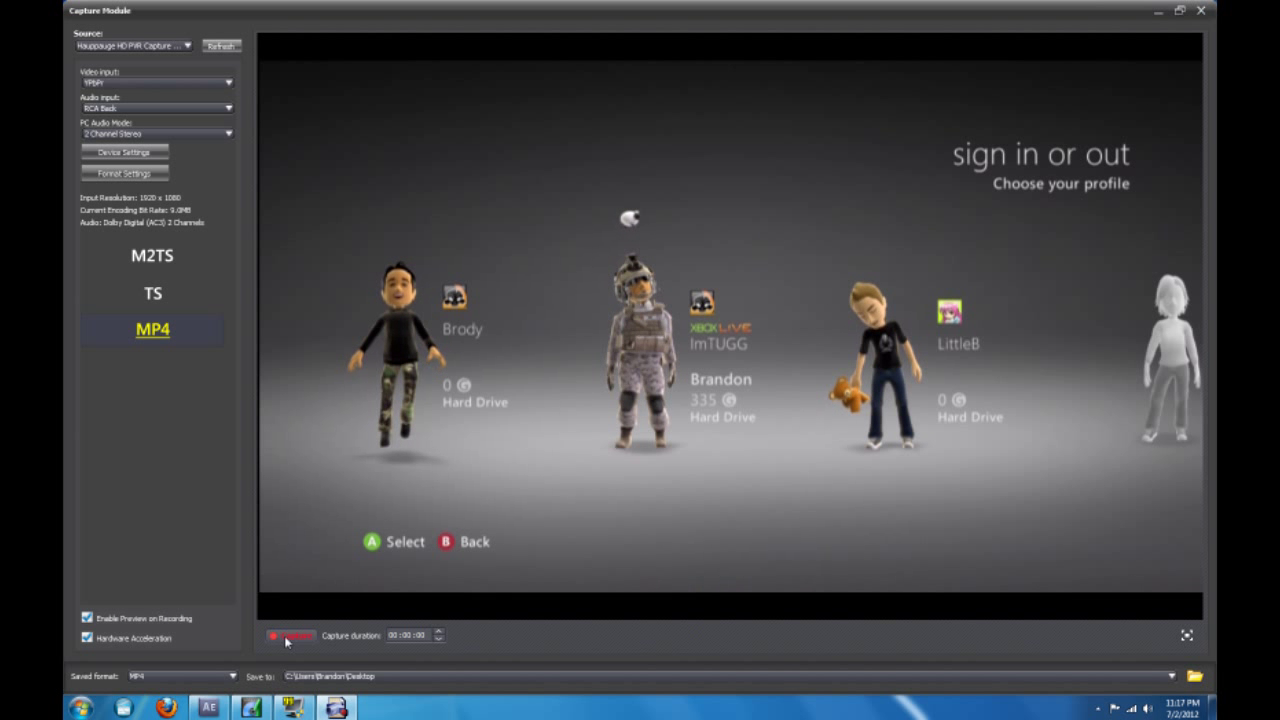
{"action": "left_click", "coordinate": [285, 637]}
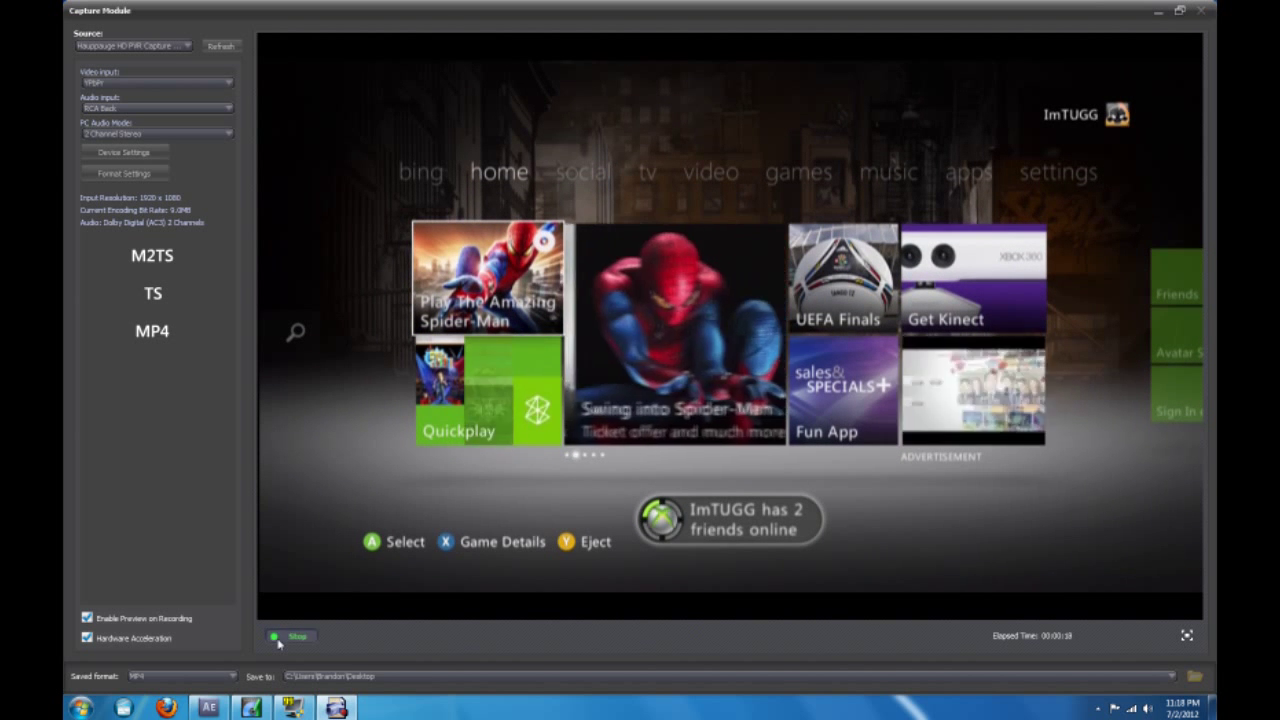
{"action": "left_click", "coordinate": [277, 639]}
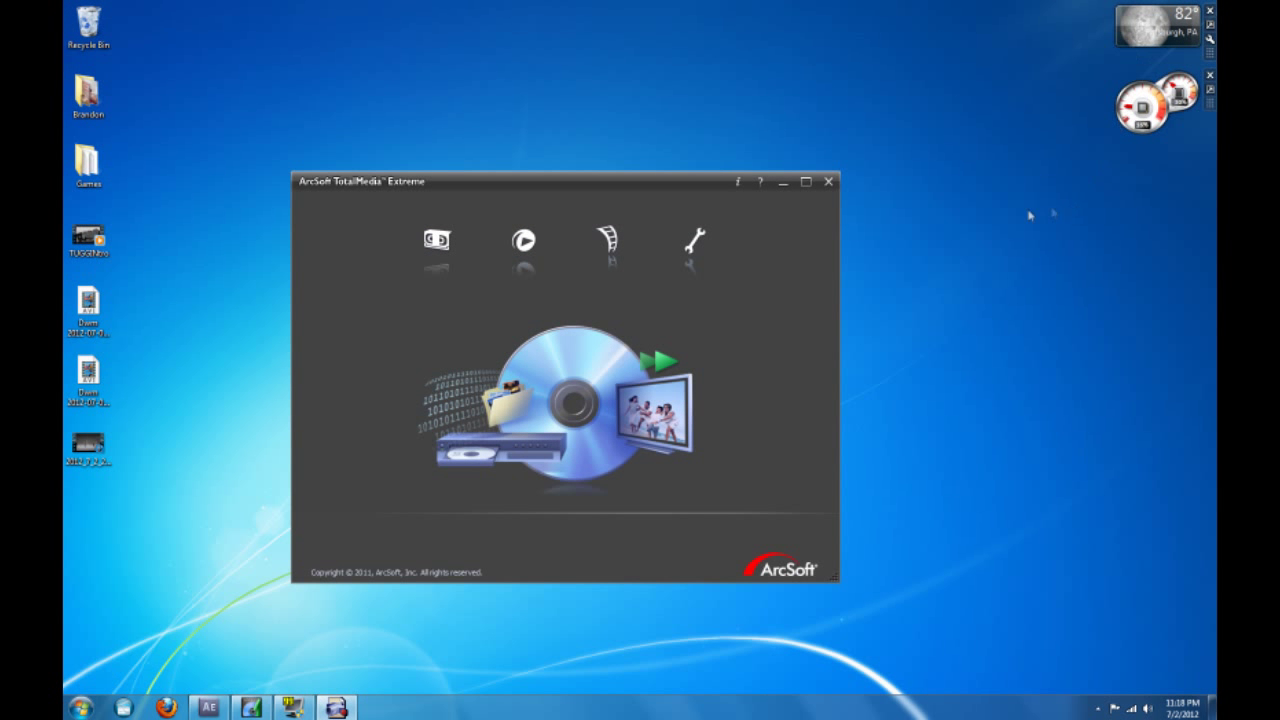
Minimize the launcher, open the captured clip from the desktop to review it, and close the player.
{"action": "left_click", "coordinate": [783, 184]}
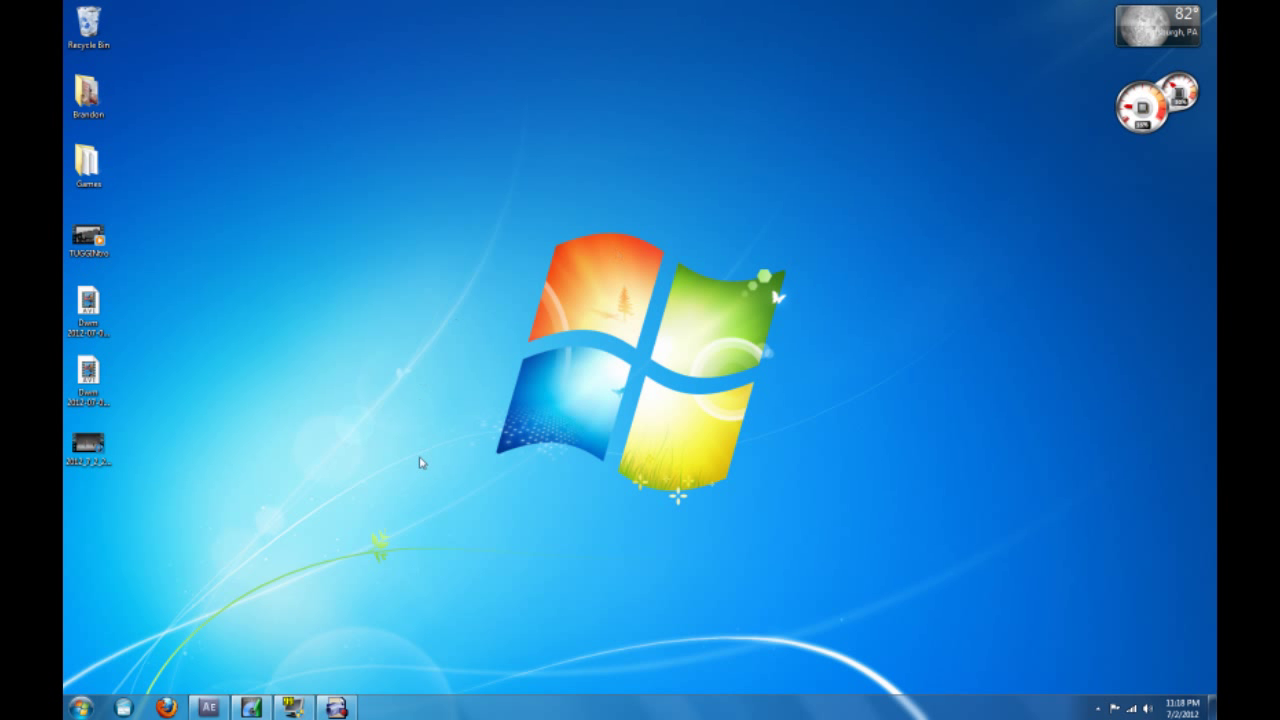
{"action": "left_click", "coordinate": [110, 465]}
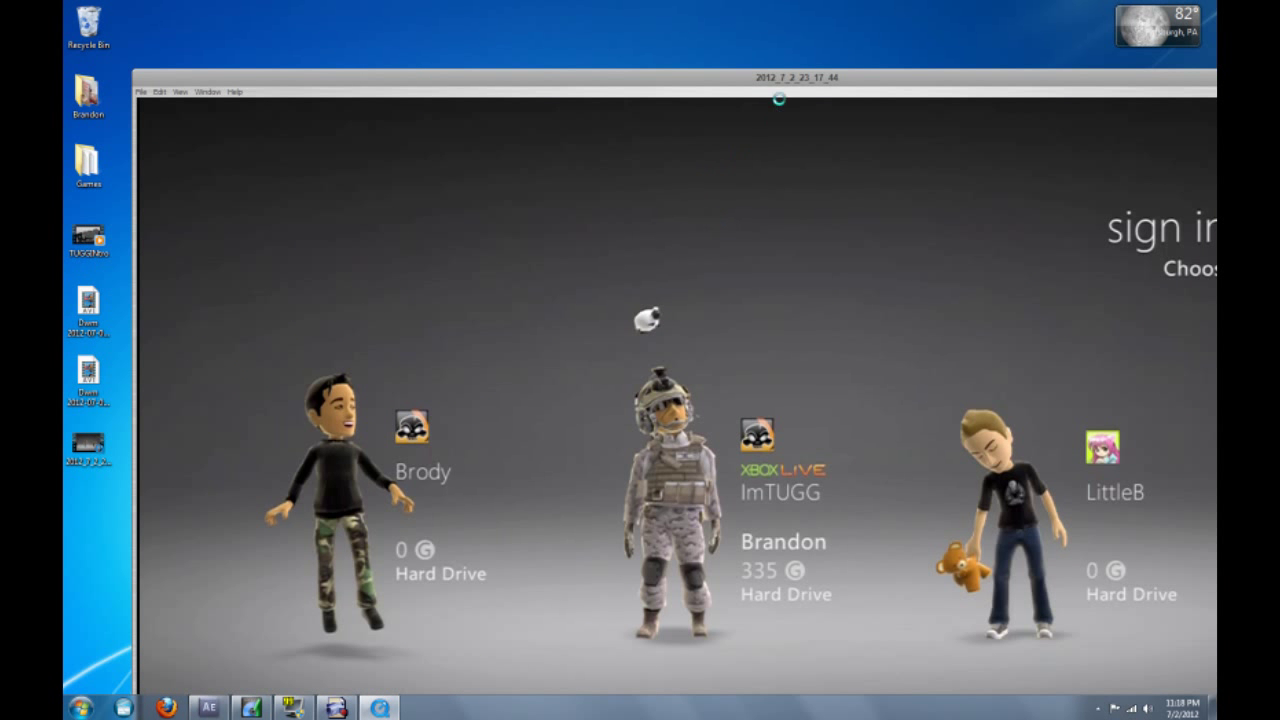
{"action": "left_click_drag", "start_coordinate": [788, 80], "coordinate": [564, 137]}
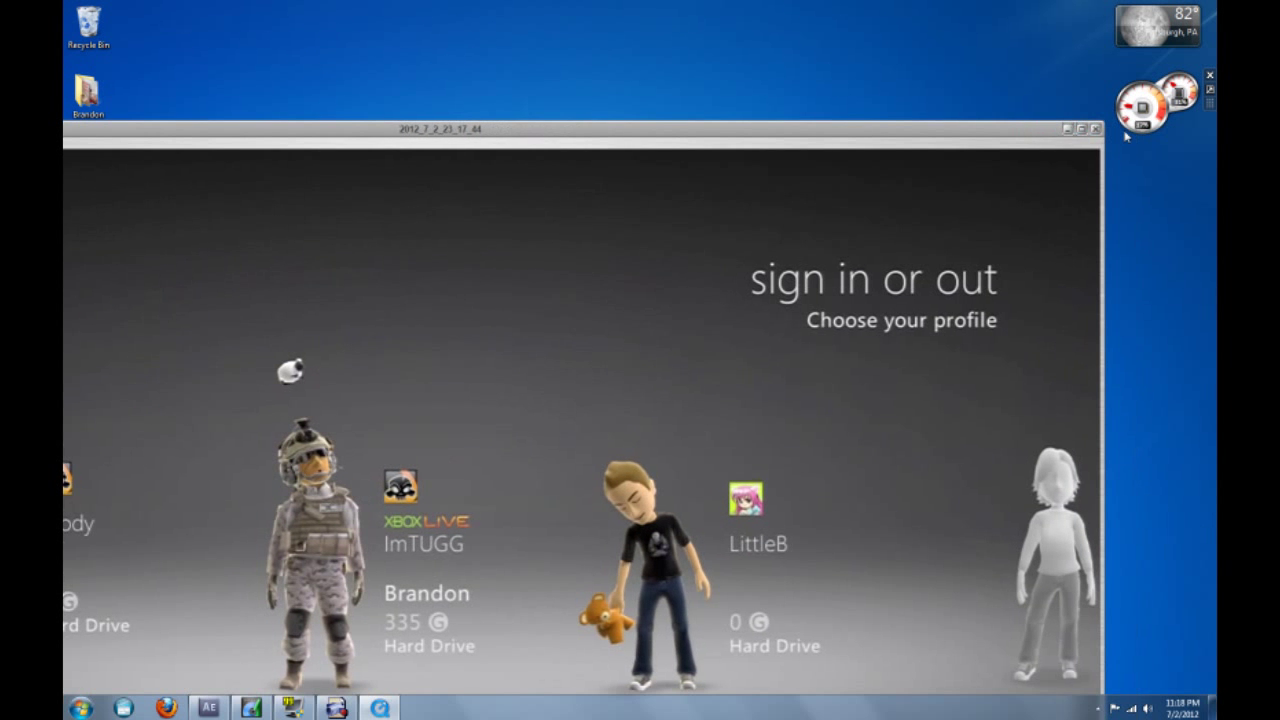
{"action": "left_click", "coordinate": [1099, 127]}
Check the programs offered for opening the test clip and delete the clip from the desktop.
{"action": "right_click", "coordinate": [100, 432]}
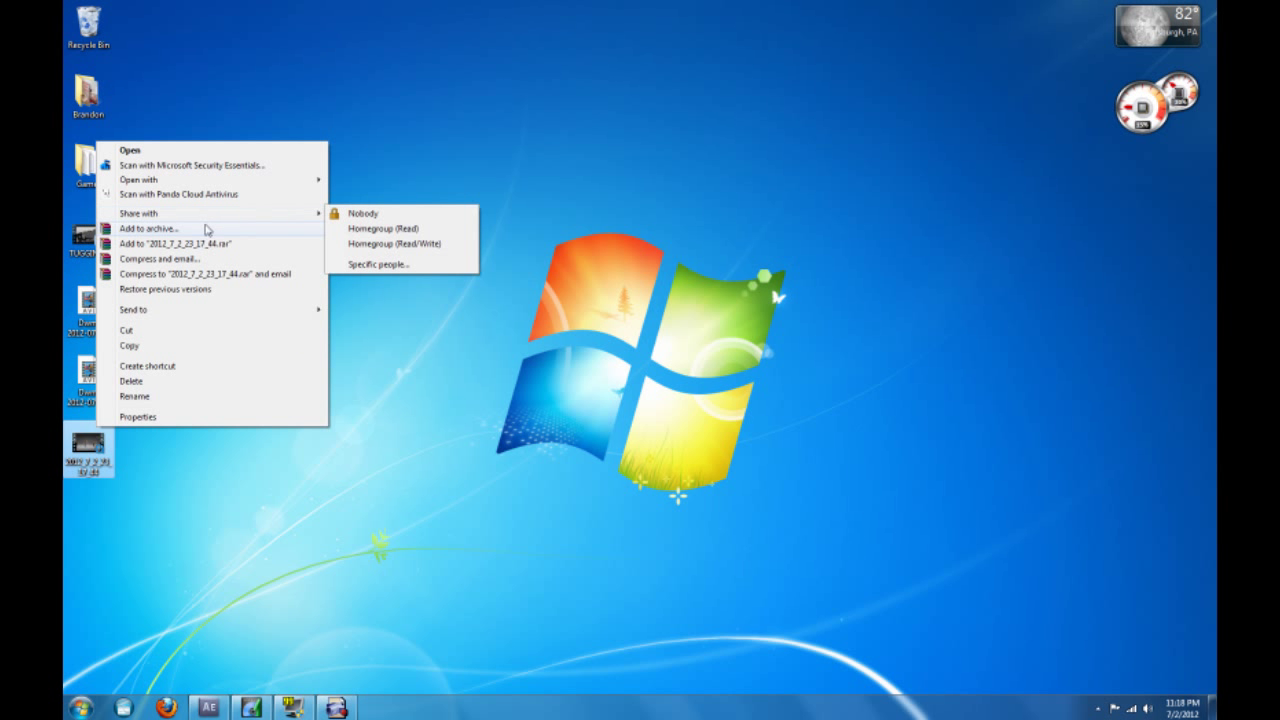
{"action": "mouse_move", "coordinate": [206, 181]}
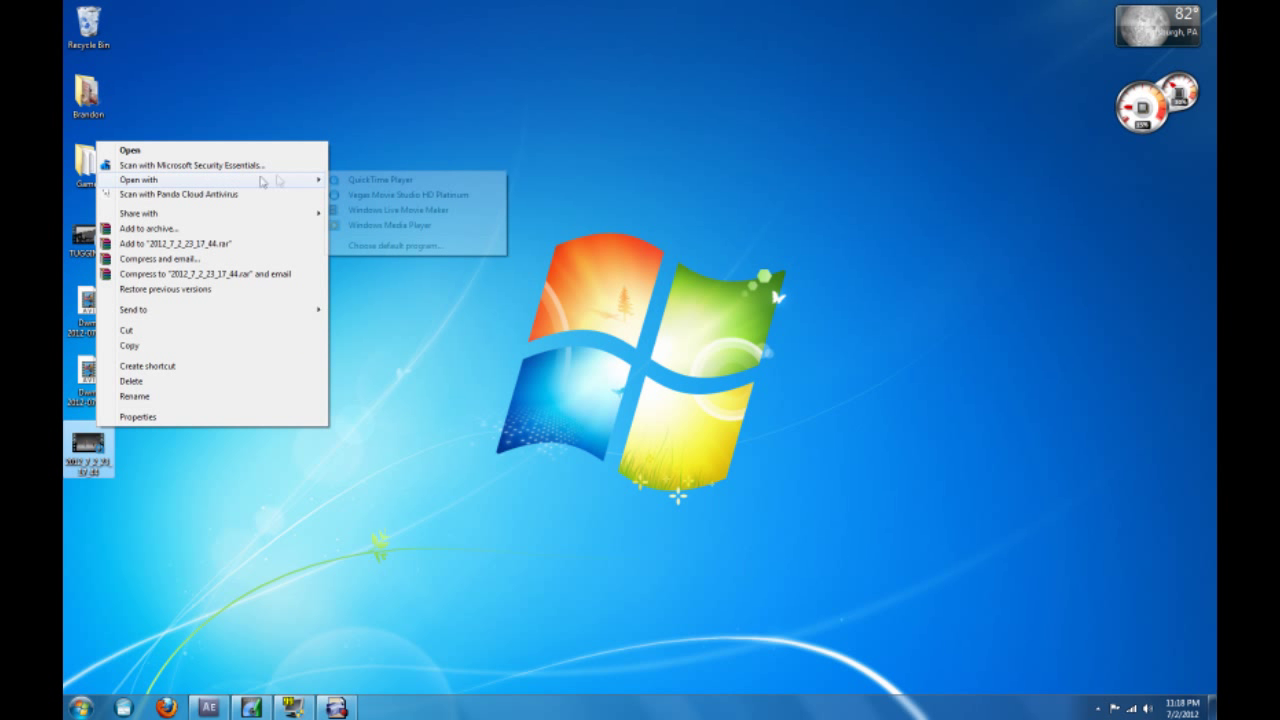
{"action": "left_click", "coordinate": [377, 226]}
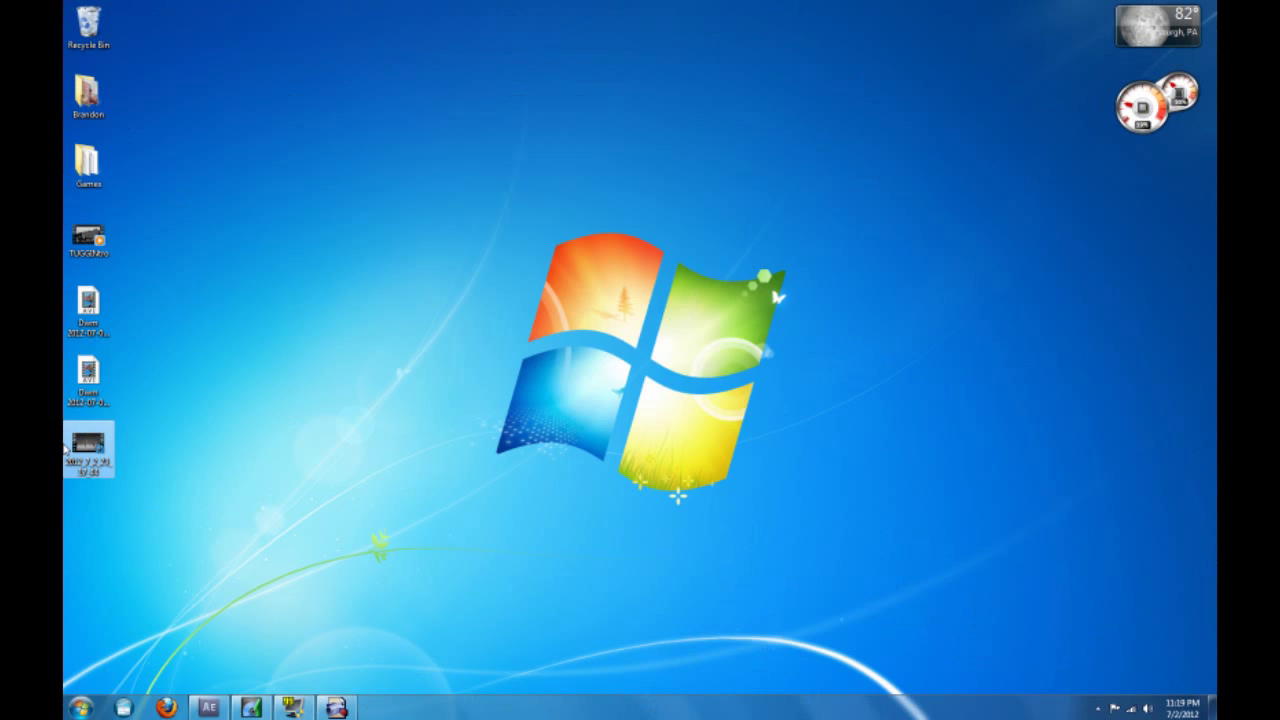
{"action": "key", "text": "Return"}
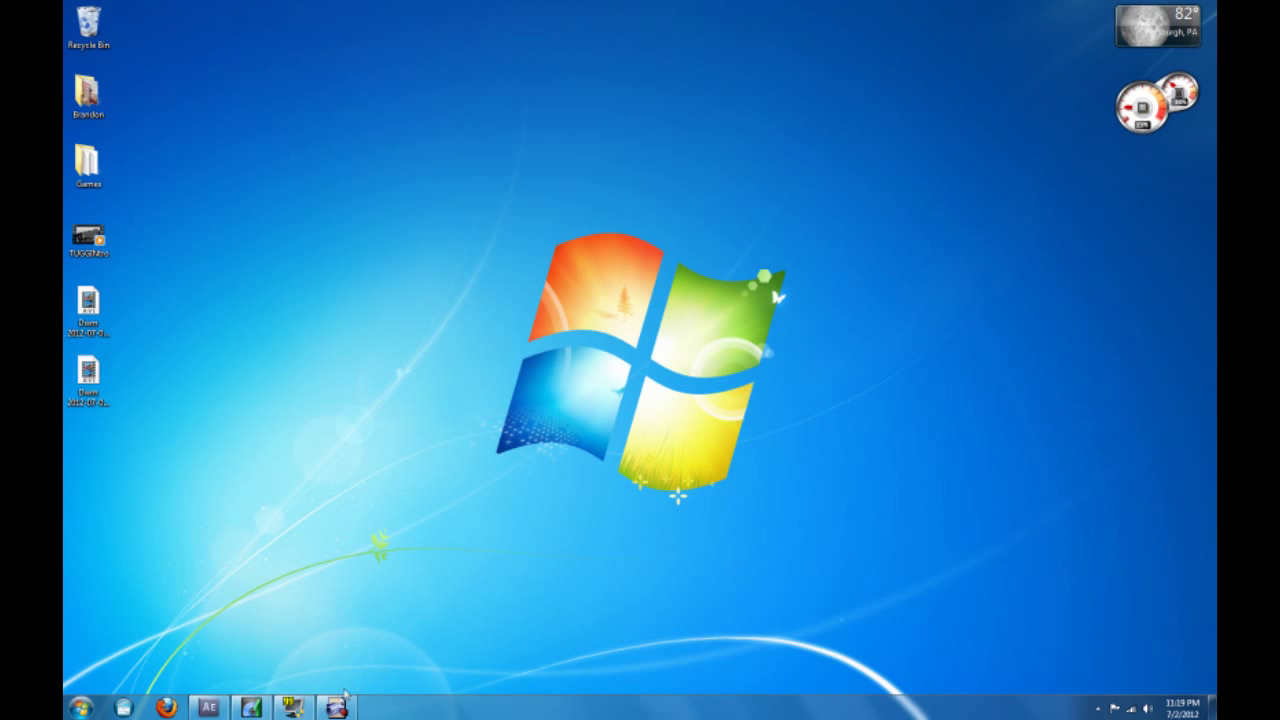
Switch back to the Capture Module and reset the capture duration to 00:00:00.
{"action": "left_click", "coordinate": [339, 709]}
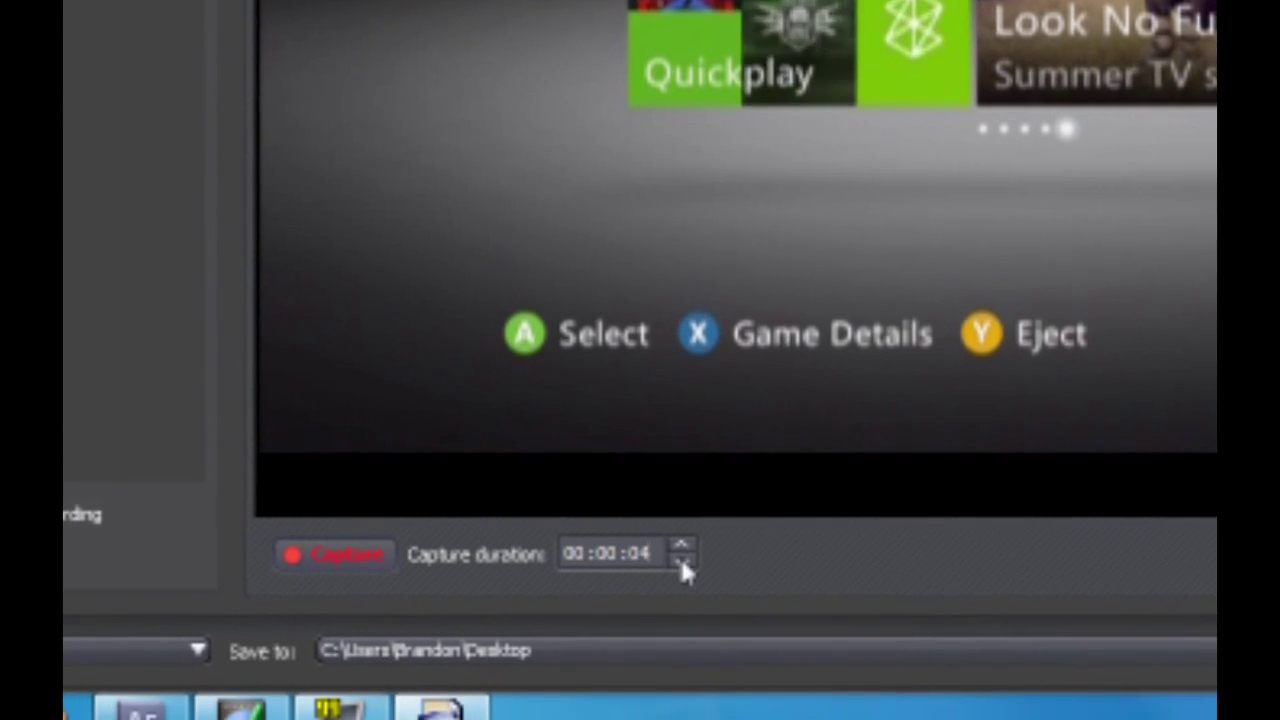
{"action": "left_click", "coordinate": [681, 563]}
{"action": "left_click", "coordinate": [681, 563]}
{"action": "left_click", "coordinate": [681, 563]}
{"action": "left_click", "coordinate": [681, 563]}
{"action": "left_click", "coordinate": [681, 563]}
{"action": "left_click", "coordinate": [681, 546]}
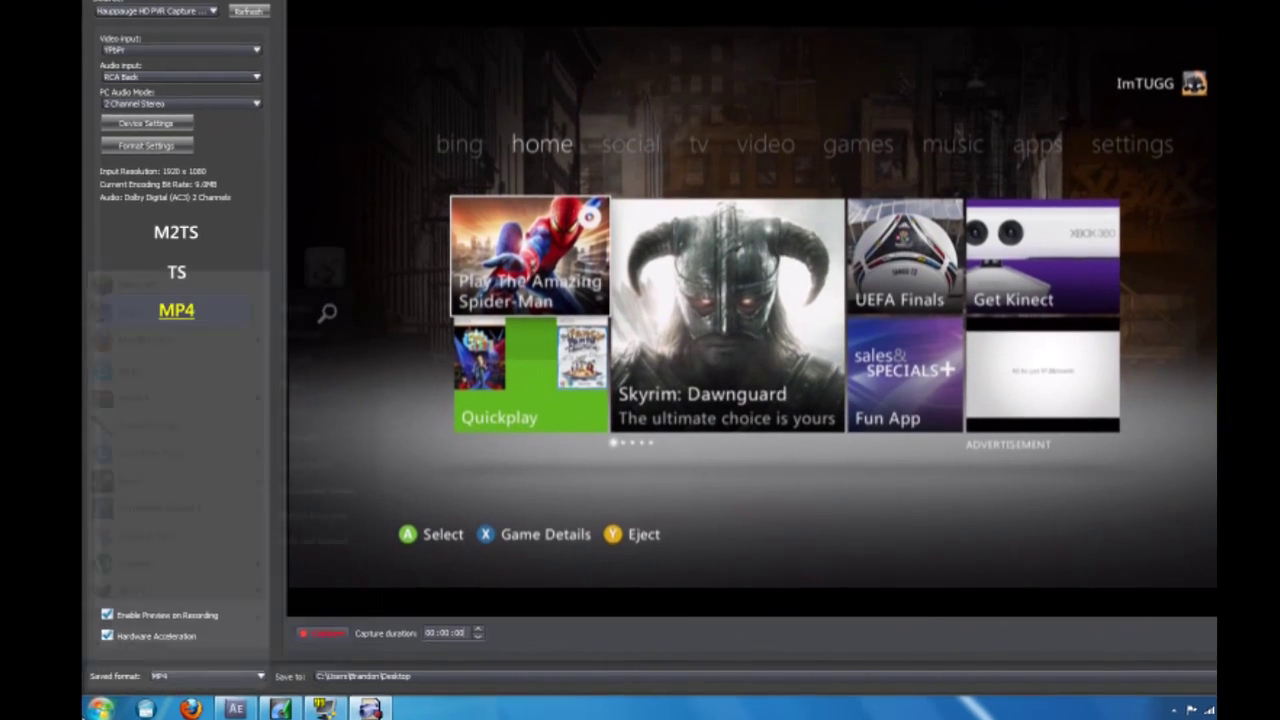
Search the computer for "sound recorder" and launch Sound Recorder.
{"action": "key", "text": "super"}
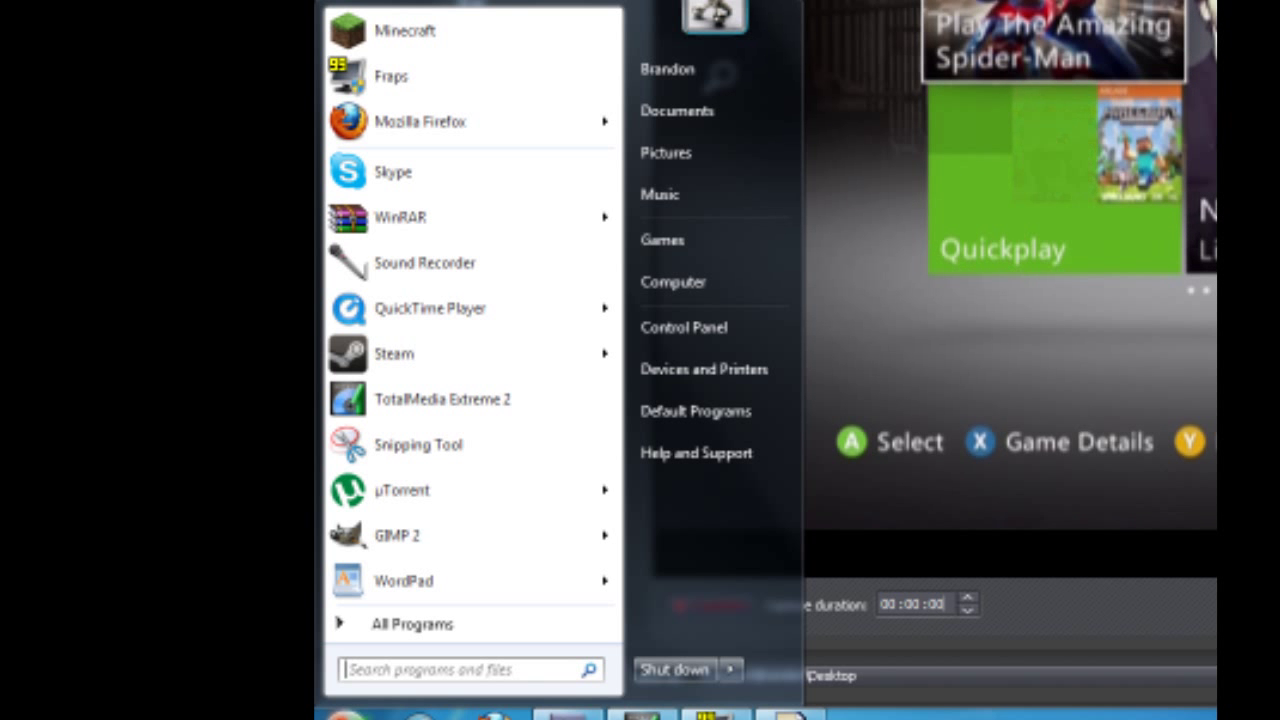
{"action": "type", "text": "sound"}
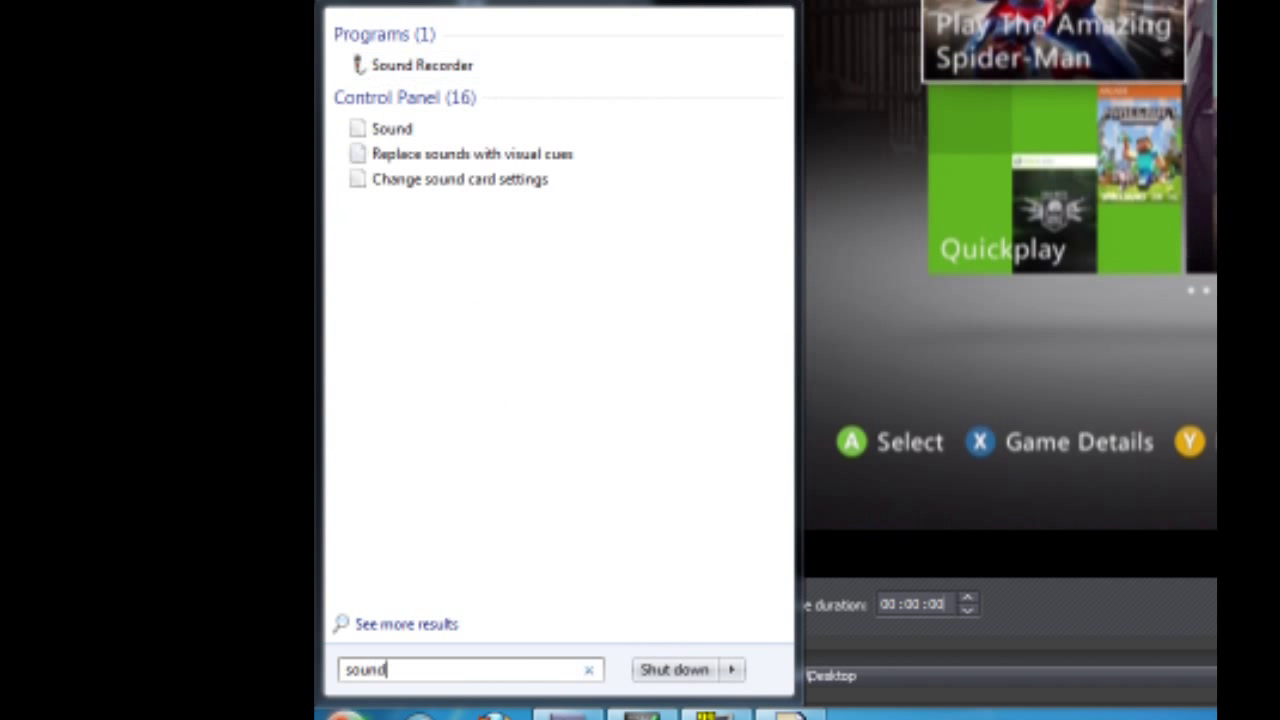
{"action": "type", "text": " recorder"}
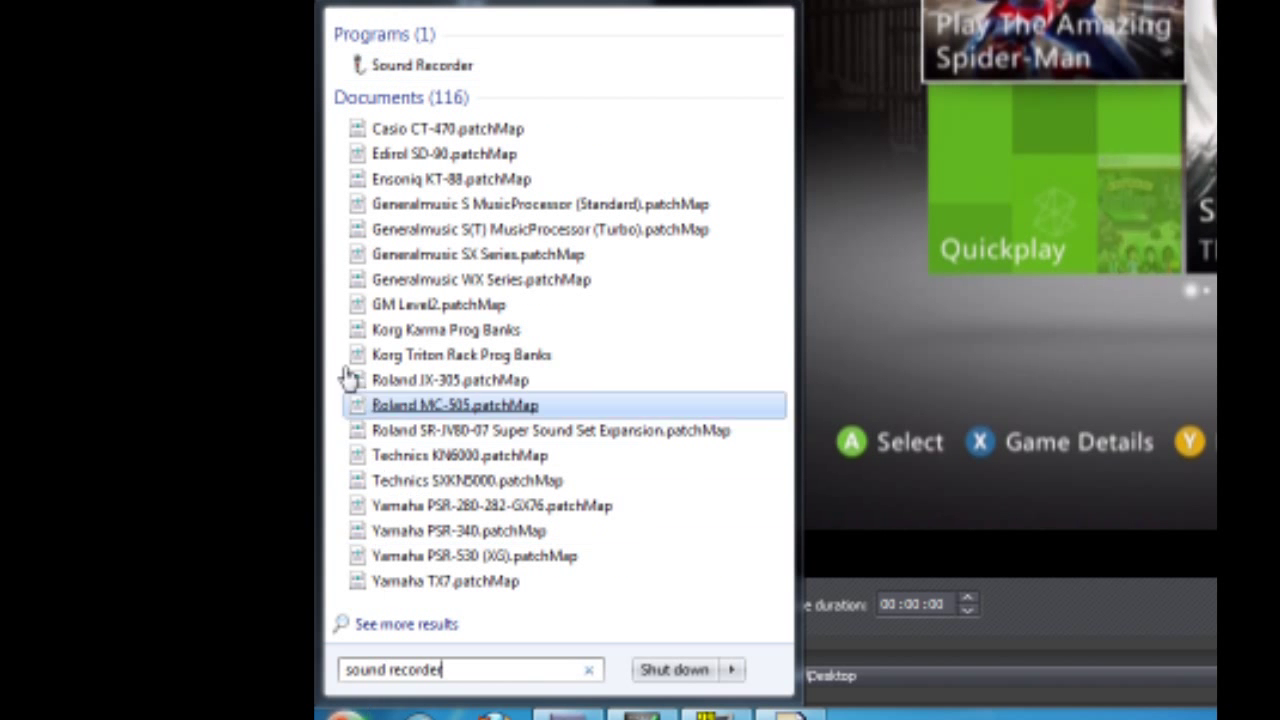
{"action": "left_click", "coordinate": [457, 66]}
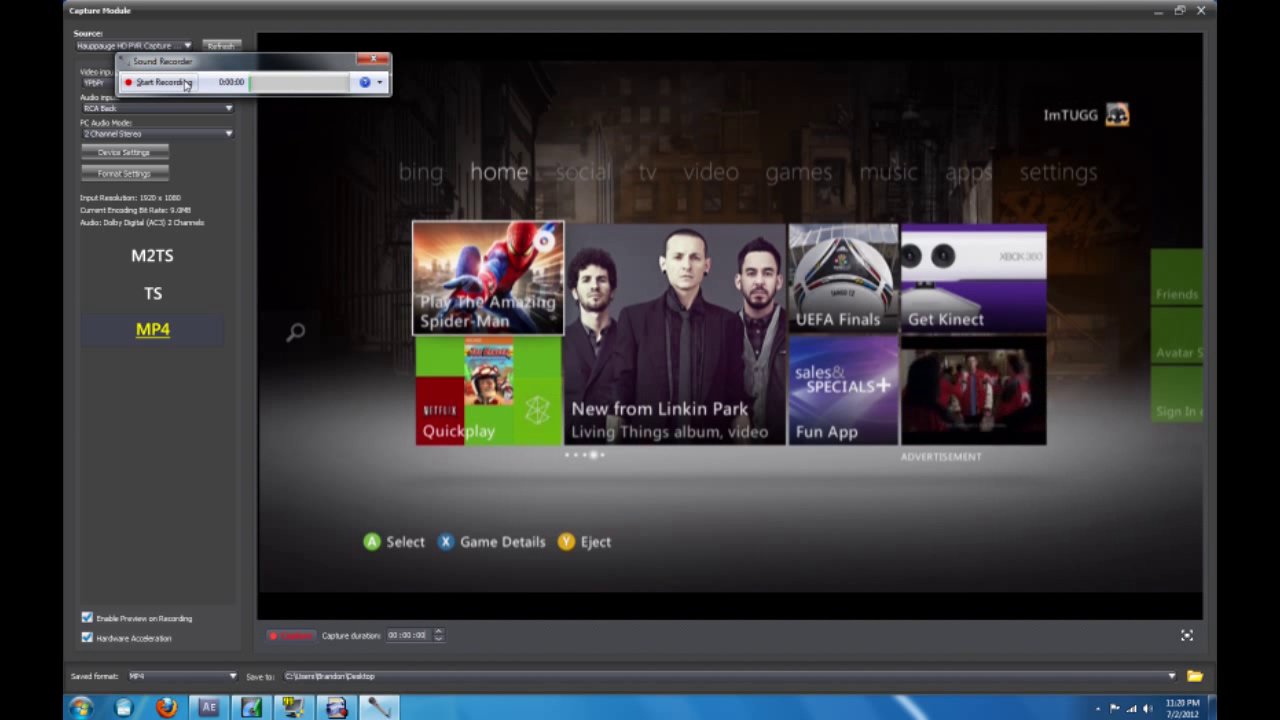
Start recording audio, move the recorder window clear of the capture settings, and start capturing video.
{"action": "left_click", "coordinate": [185, 83]}
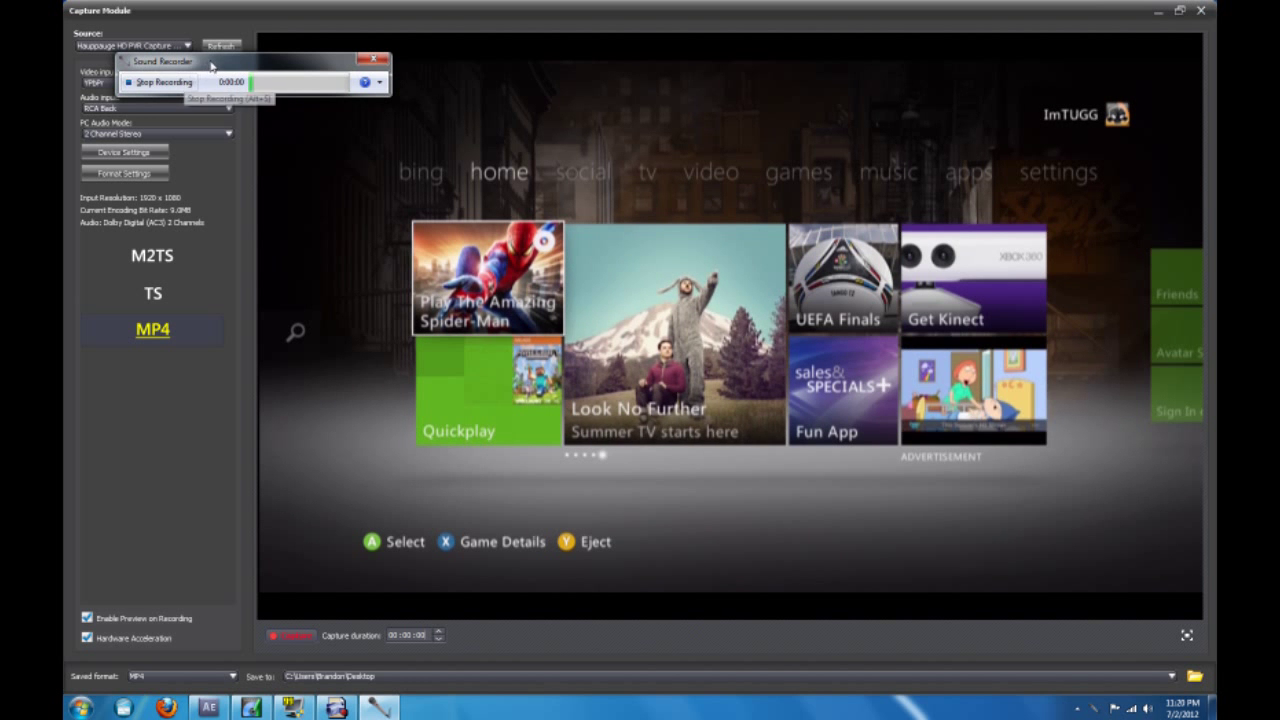
{"action": "left_click_drag", "start_coordinate": [211, 66], "coordinate": [408, 49]}
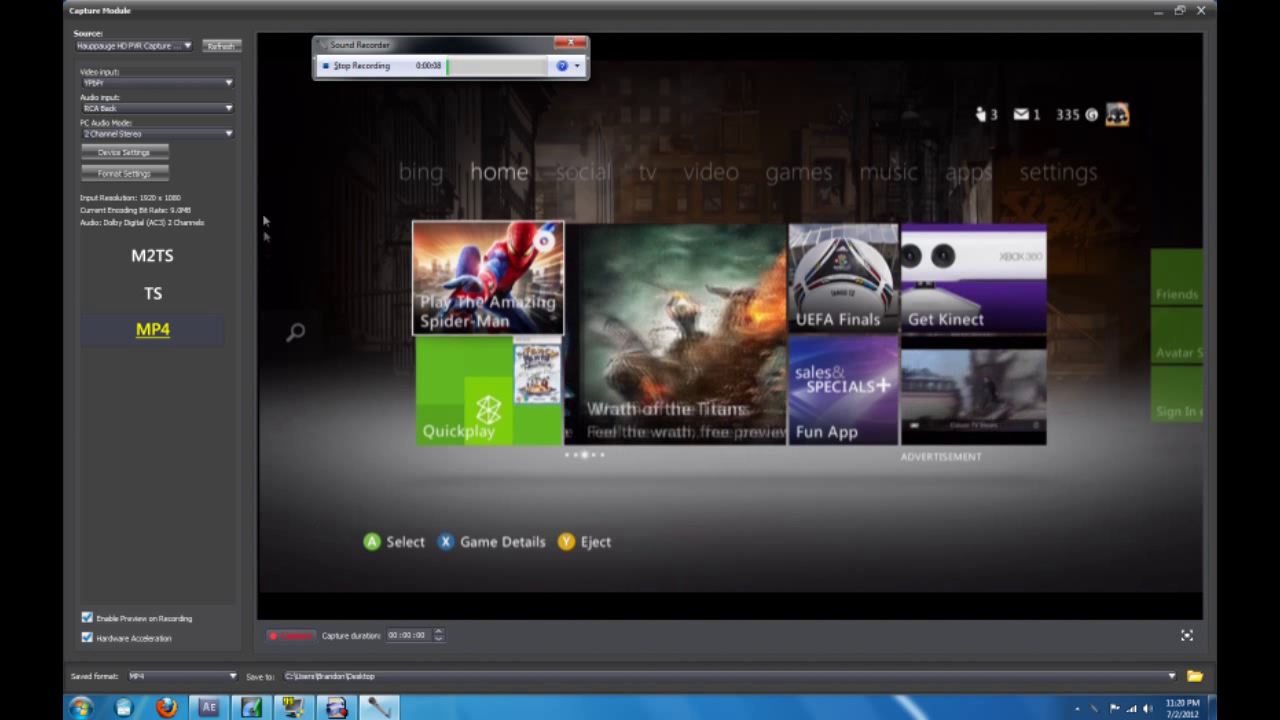
{"action": "left_click", "coordinate": [290, 635]}
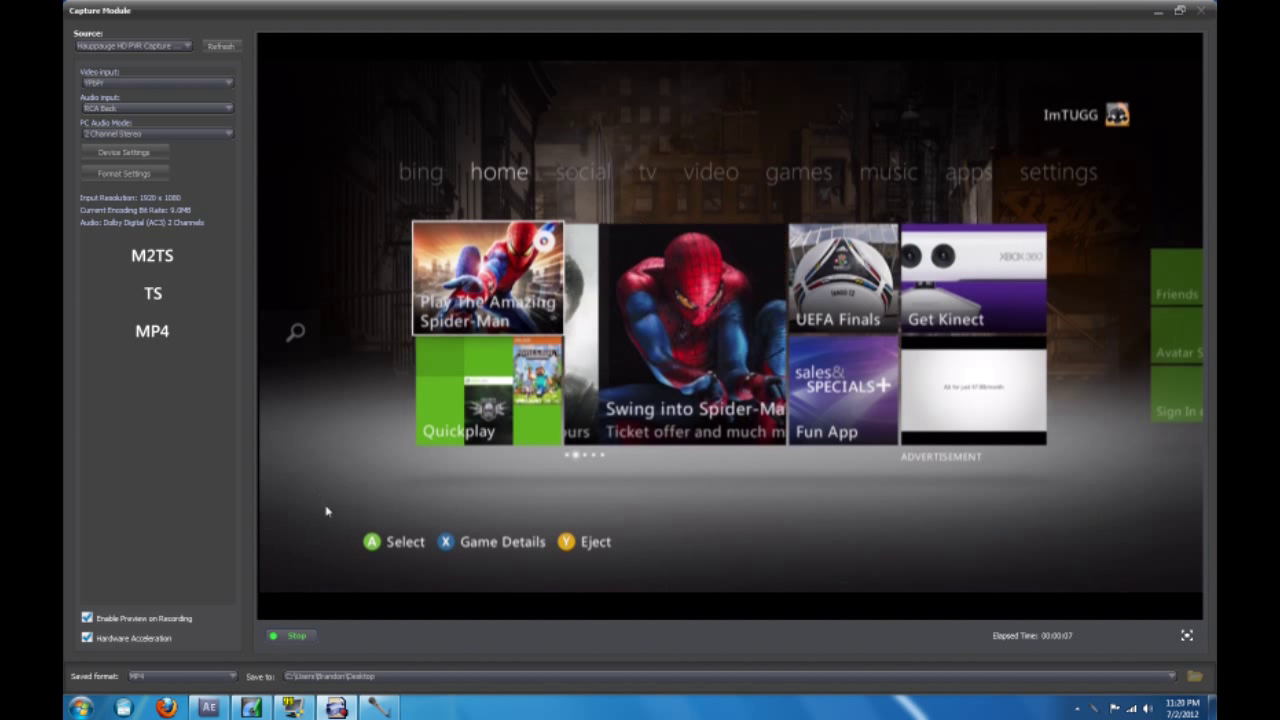
Stop the video capture and the audio recording.
{"action": "left_click", "coordinate": [293, 640]}
{"action": "left_click", "coordinate": [386, 709]}
{"action": "left_click", "coordinate": [362, 66]}
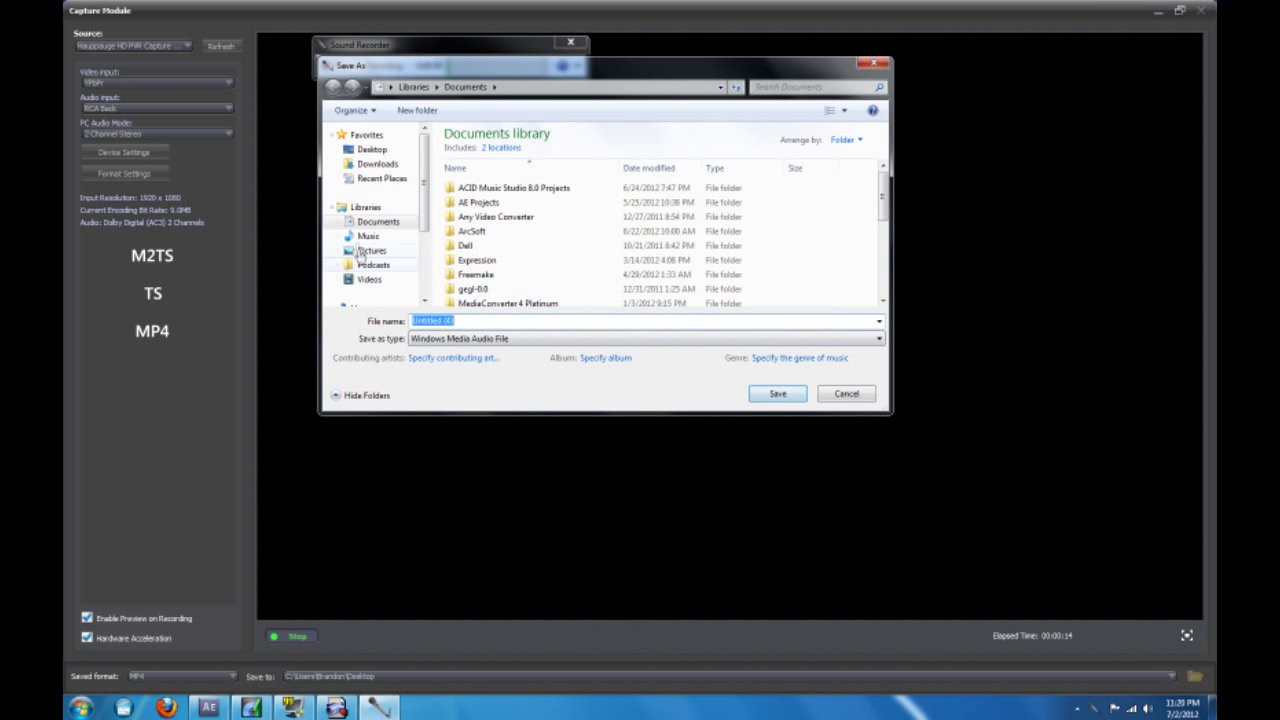
Save the audio recording to the Desktop as a Windows Media Audio file and close Sound Recorder.
{"action": "left_click", "coordinate": [371, 151]}
{"action": "left_click", "coordinate": [777, 393]}
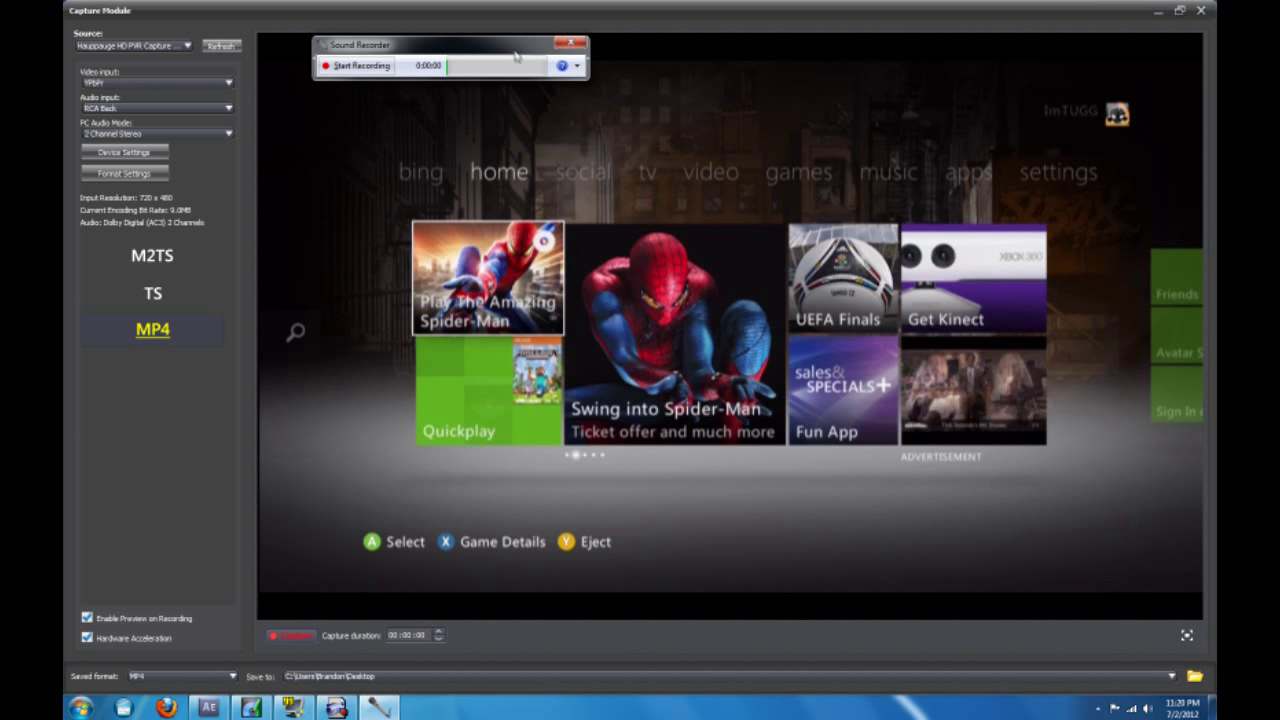
{"action": "left_click", "coordinate": [571, 44]}
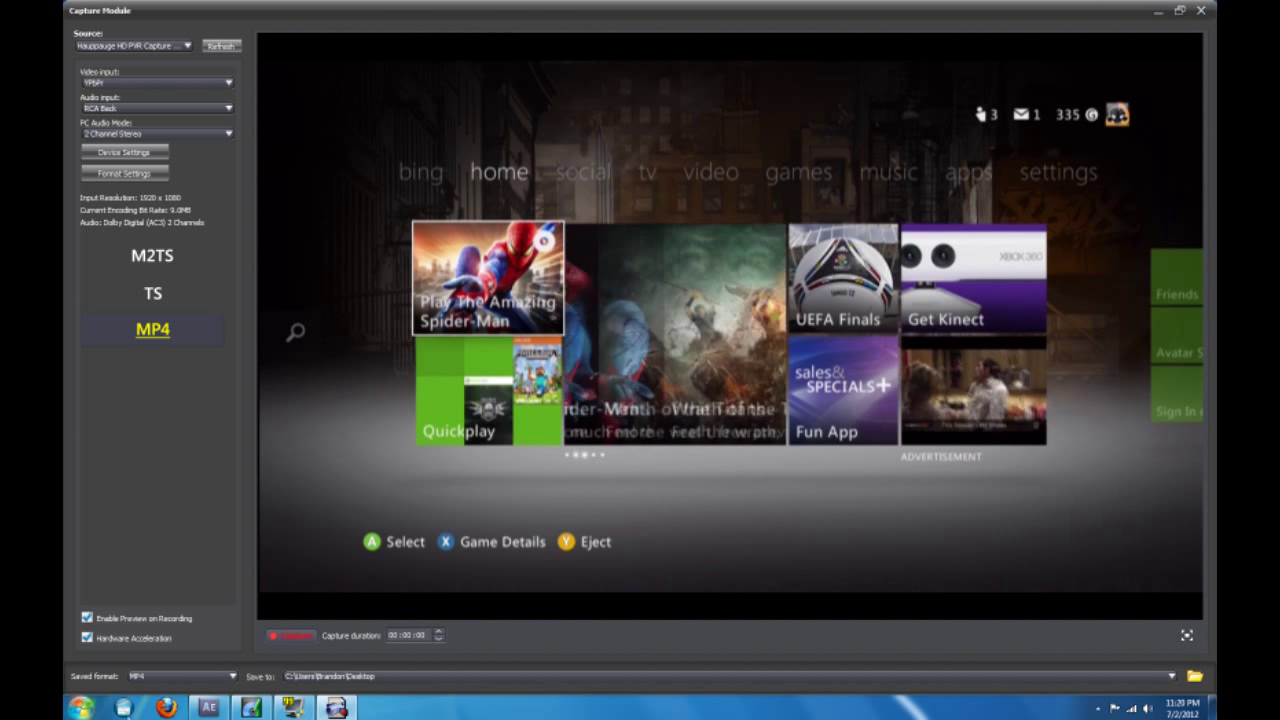
Switch to Vegas Movie Studio and import Untitled (4) and 2012_7_2_23_20_24 from the Desktop.
{"action": "left_click", "coordinate": [124, 708]}
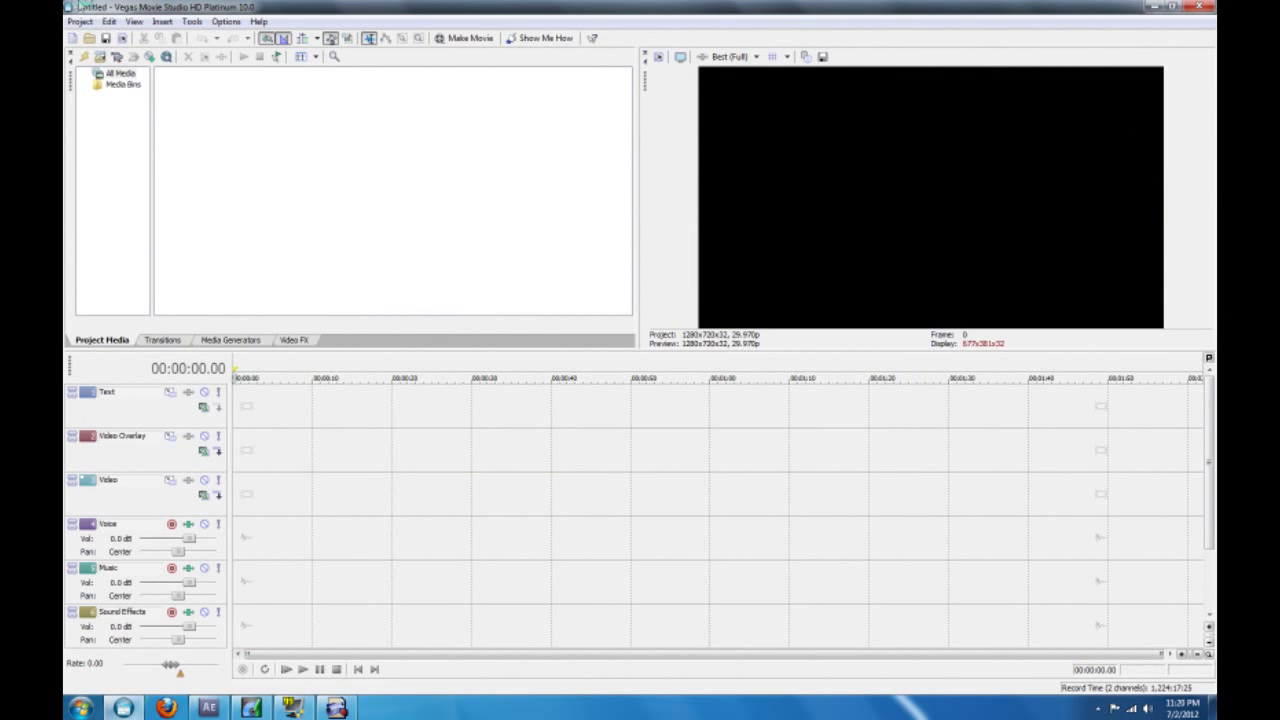
{"action": "left_click", "coordinate": [80, 22]}
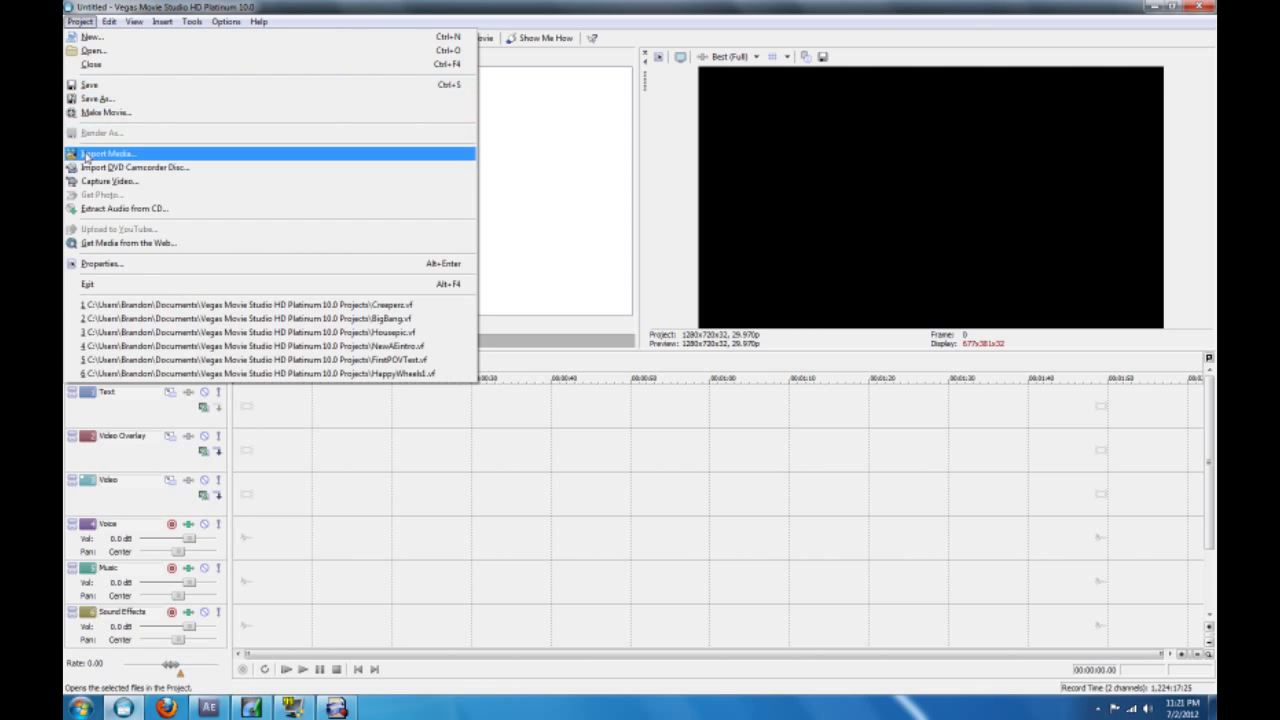
{"action": "left_click", "coordinate": [140, 151]}
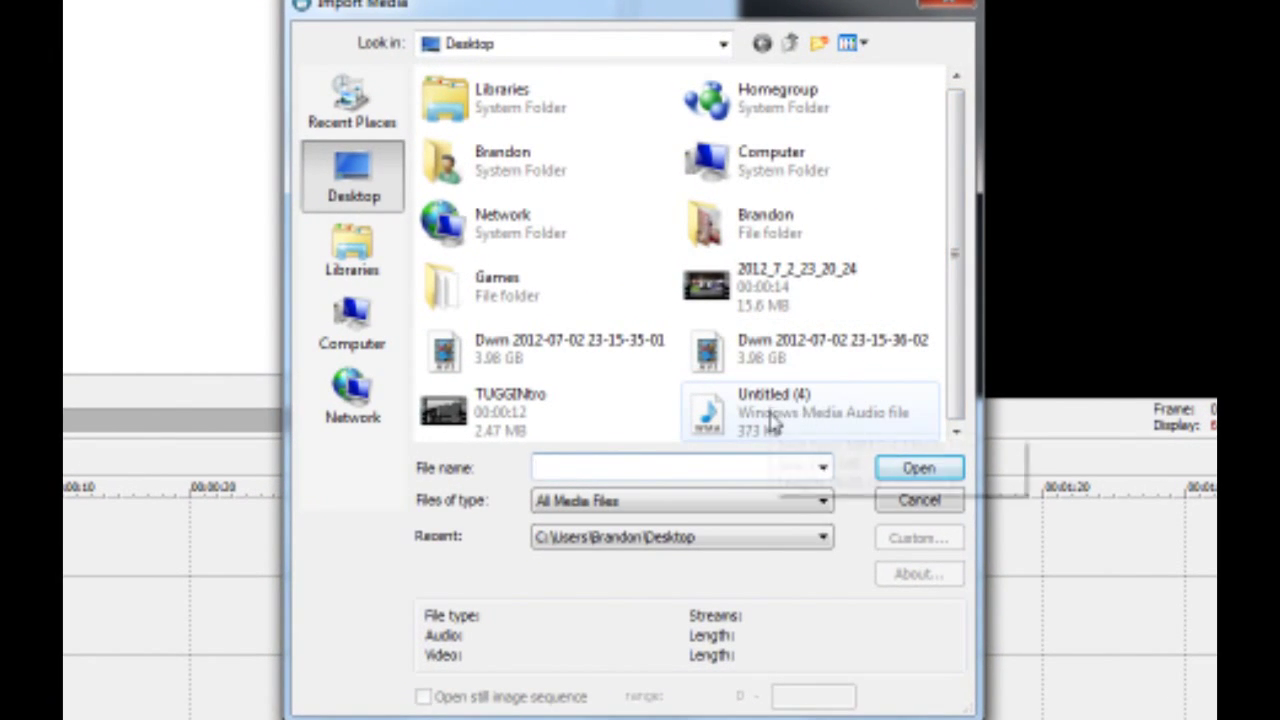
{"action": "left_click", "coordinate": [762, 412]}
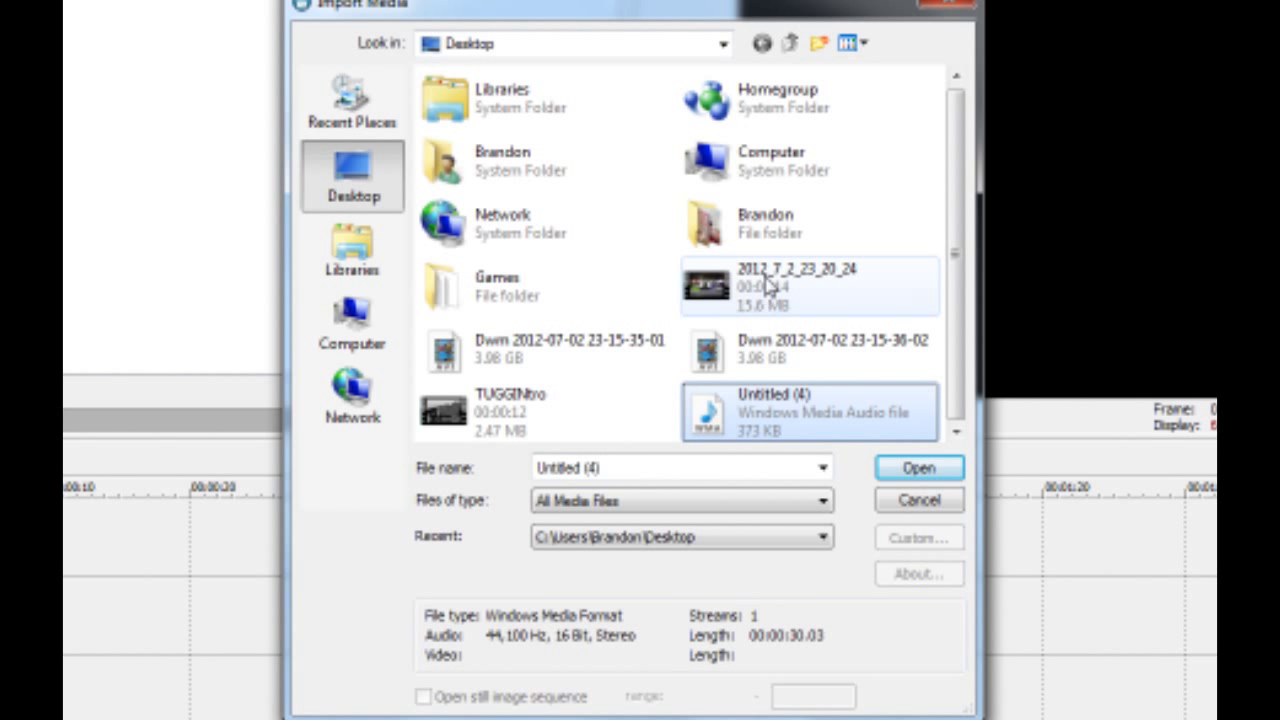
{"action": "left_click", "coordinate": [757, 286], "text": "ctrl"}
{"action": "left_click", "coordinate": [924, 468]}
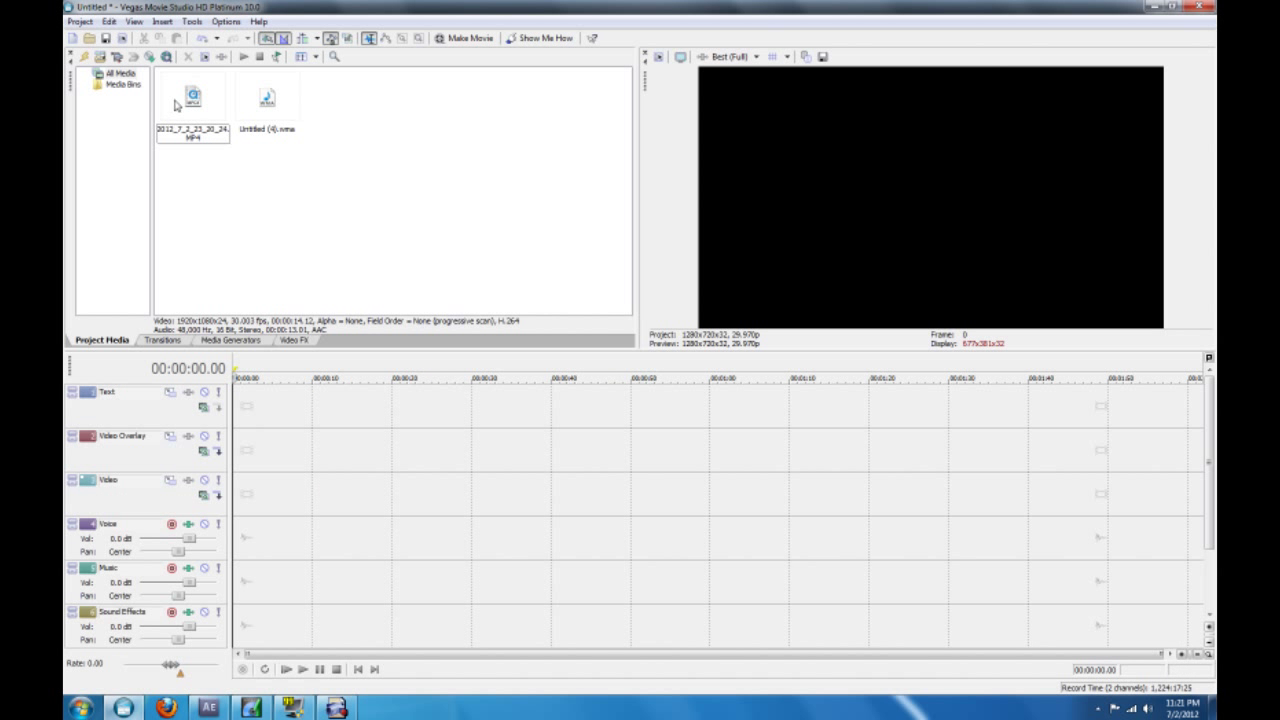
Place the 2012_7_2_23_20_24 clip at the start of the timeline, with its picture on the Video track.
{"action": "left_click_drag", "start_coordinate": [176, 104], "coordinate": [195, 179]}
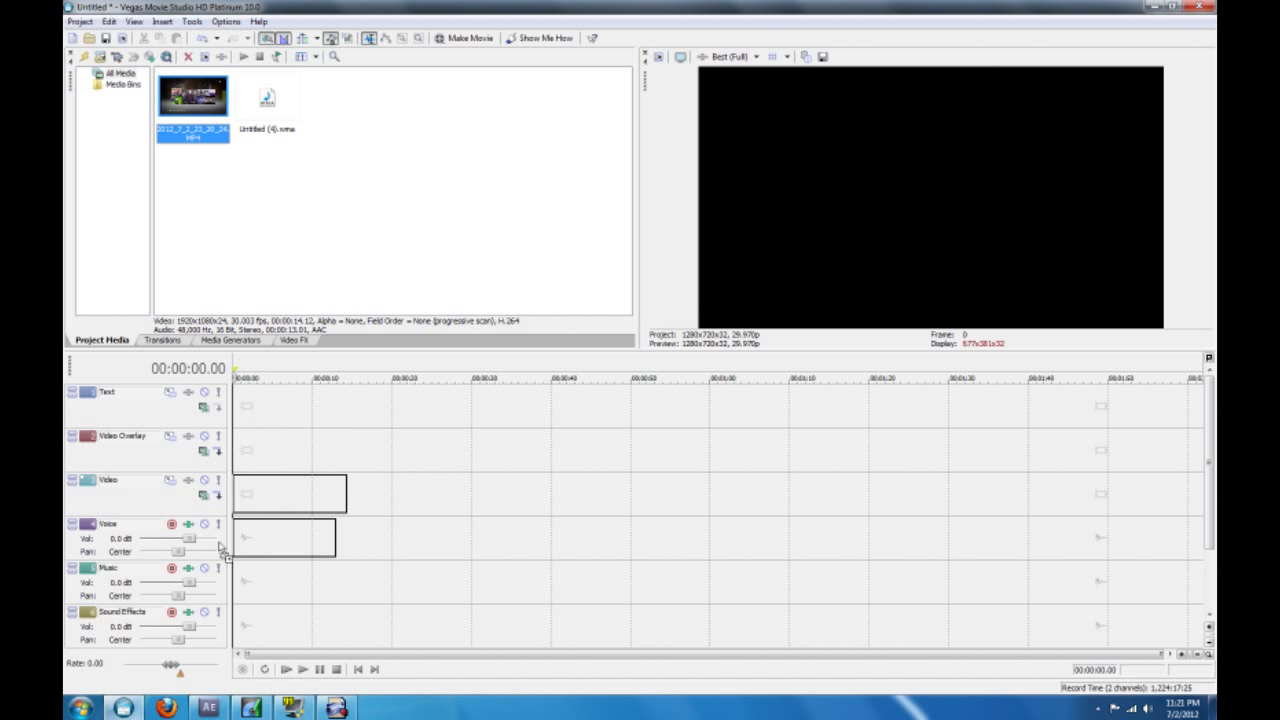
{"action": "left_click_drag", "start_coordinate": [220, 540], "coordinate": [213, 471]}
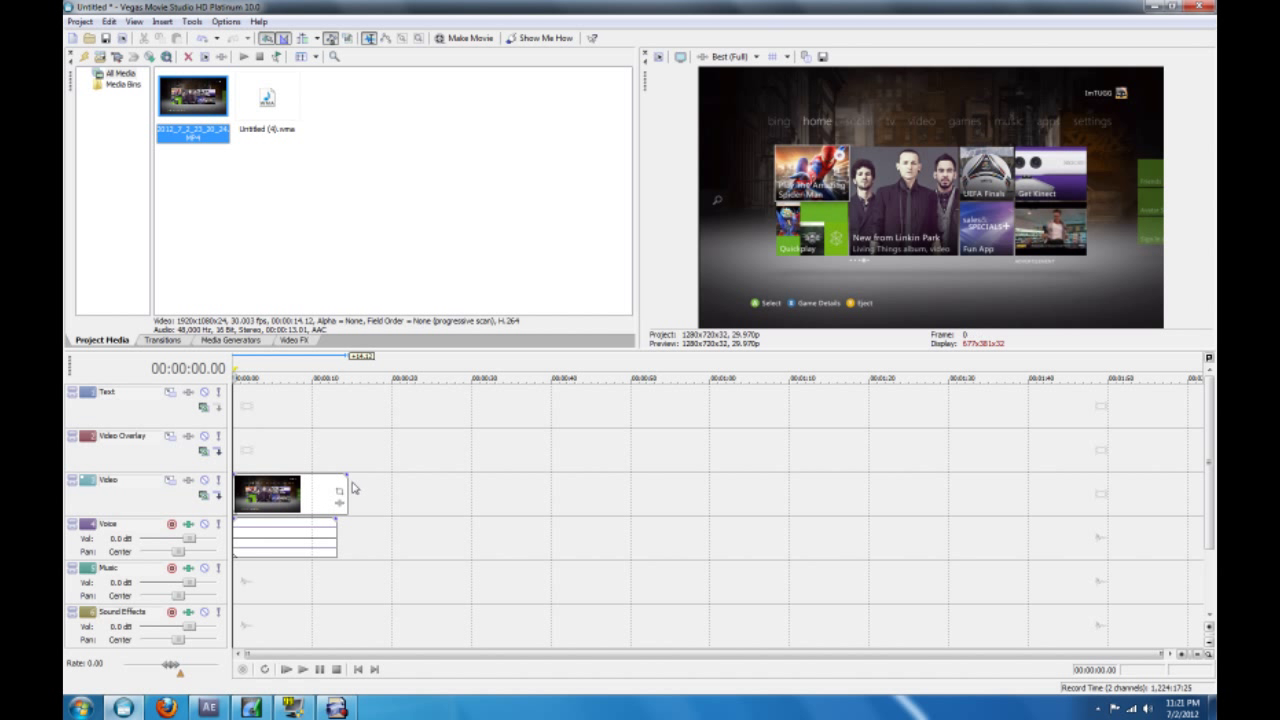
Place the Untitled (4).wma voice recording on the Music track, starting at about 00:00:18.23, clear of the gameplay clip.
{"action": "left_click", "coordinate": [340, 500]}
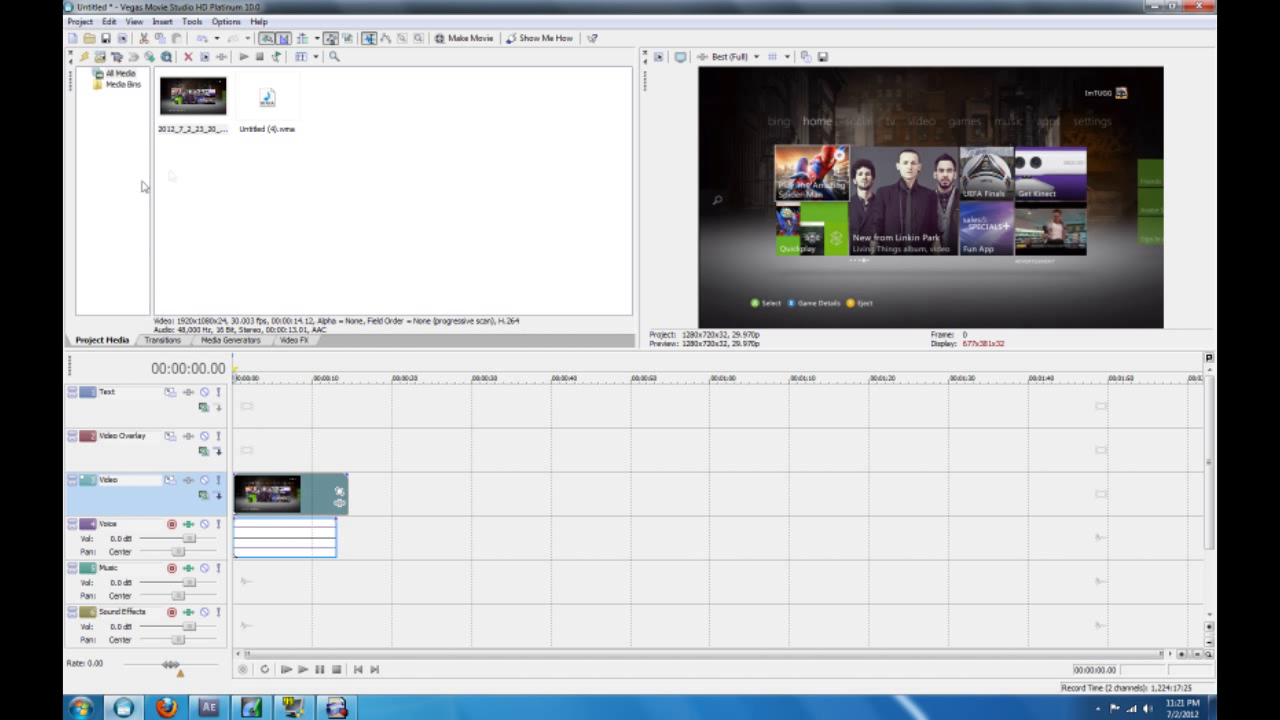
{"action": "left_click_drag", "start_coordinate": [244, 355], "coordinate": [477, 585]}
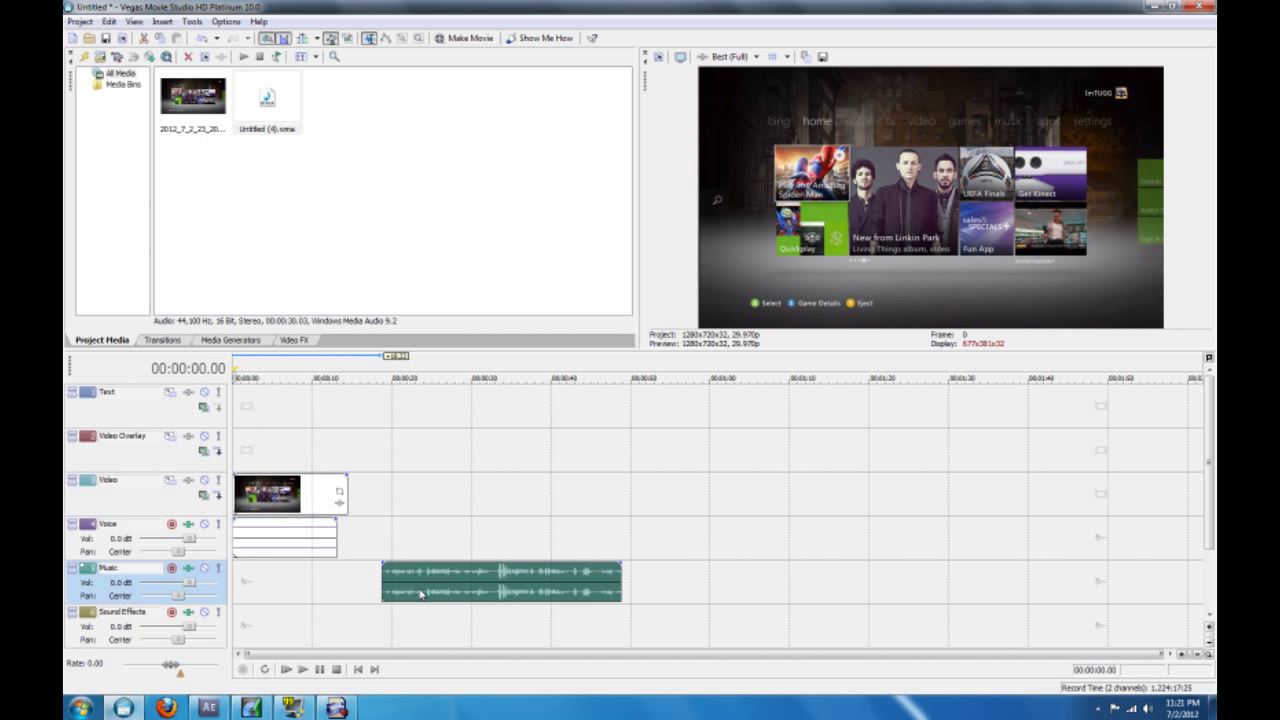
Play the voice recording to find its sync point, trim its beginning to about 00:00:33.08, and move it to the timeline's start.
{"action": "left_click", "coordinate": [386, 630]}
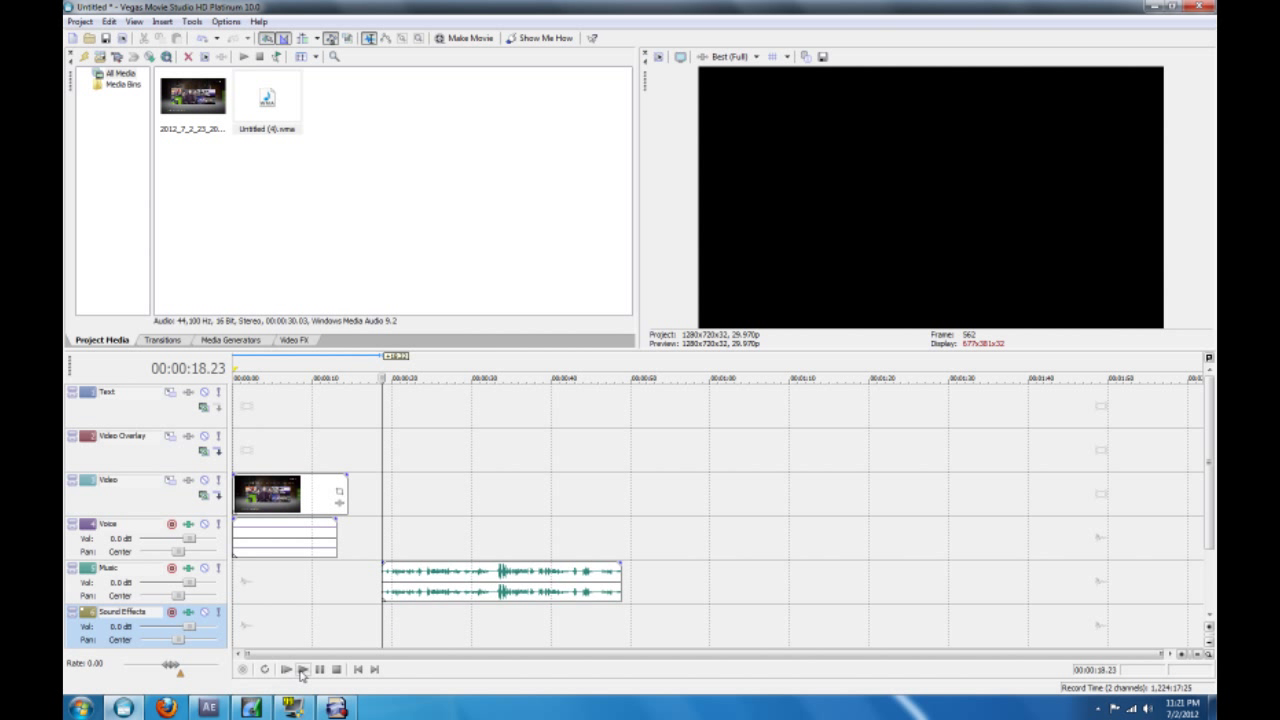
{"action": "left_click", "coordinate": [302, 670]}
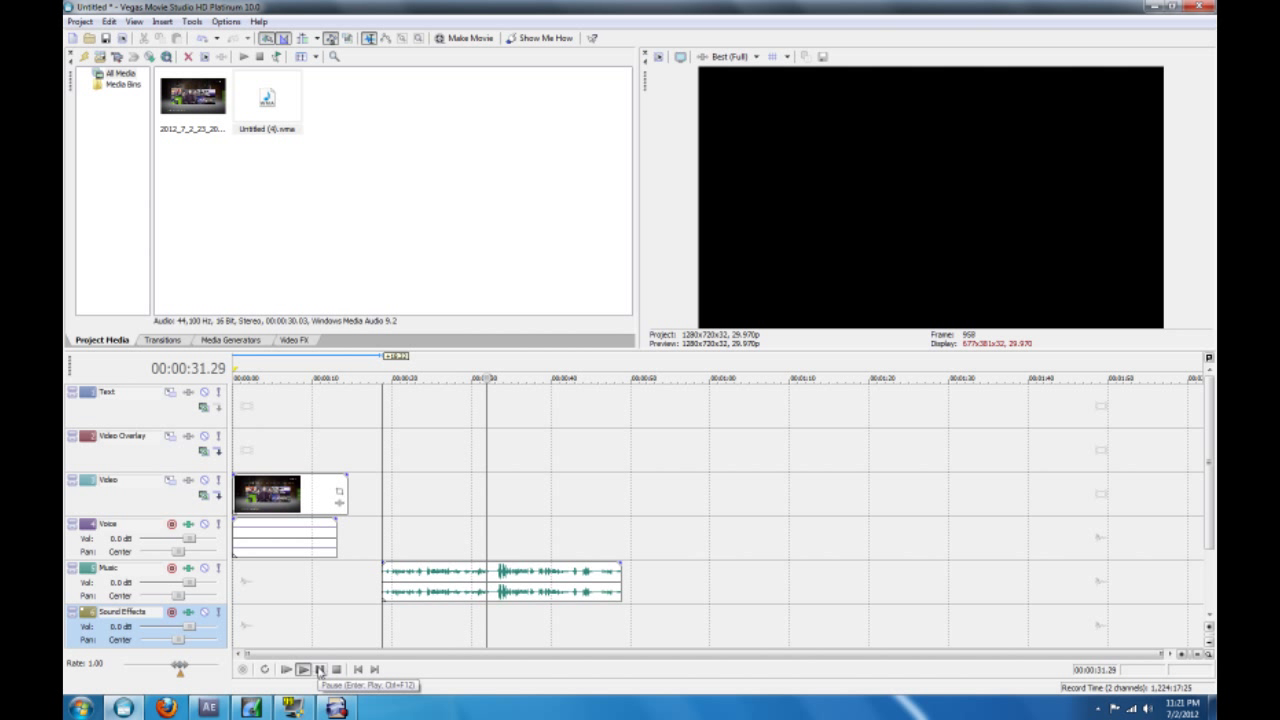
{"action": "left_click", "coordinate": [319, 670]}
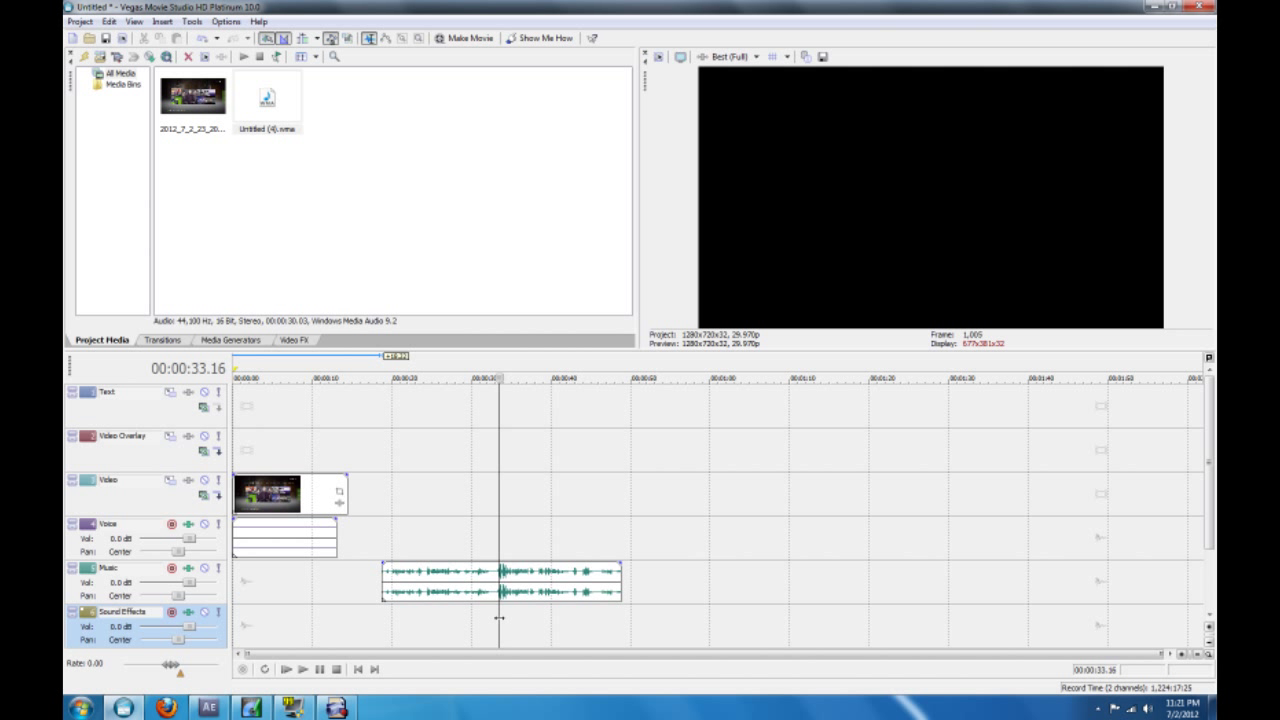
{"action": "left_click_drag", "start_coordinate": [381, 573], "coordinate": [268, 590]}
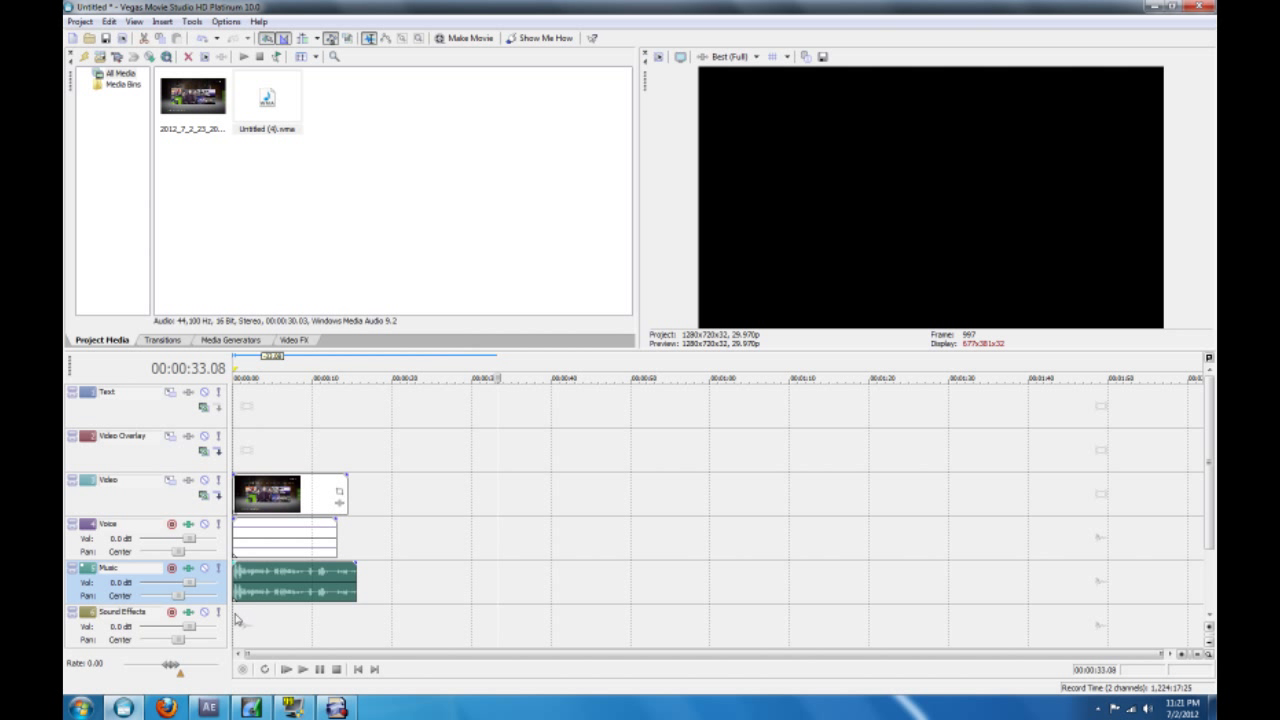
Check the gameplay clip against the trimmed recording from the start of the timeline, and minimize the editor to reveal the desktop.
{"action": "left_click", "coordinate": [237, 622]}
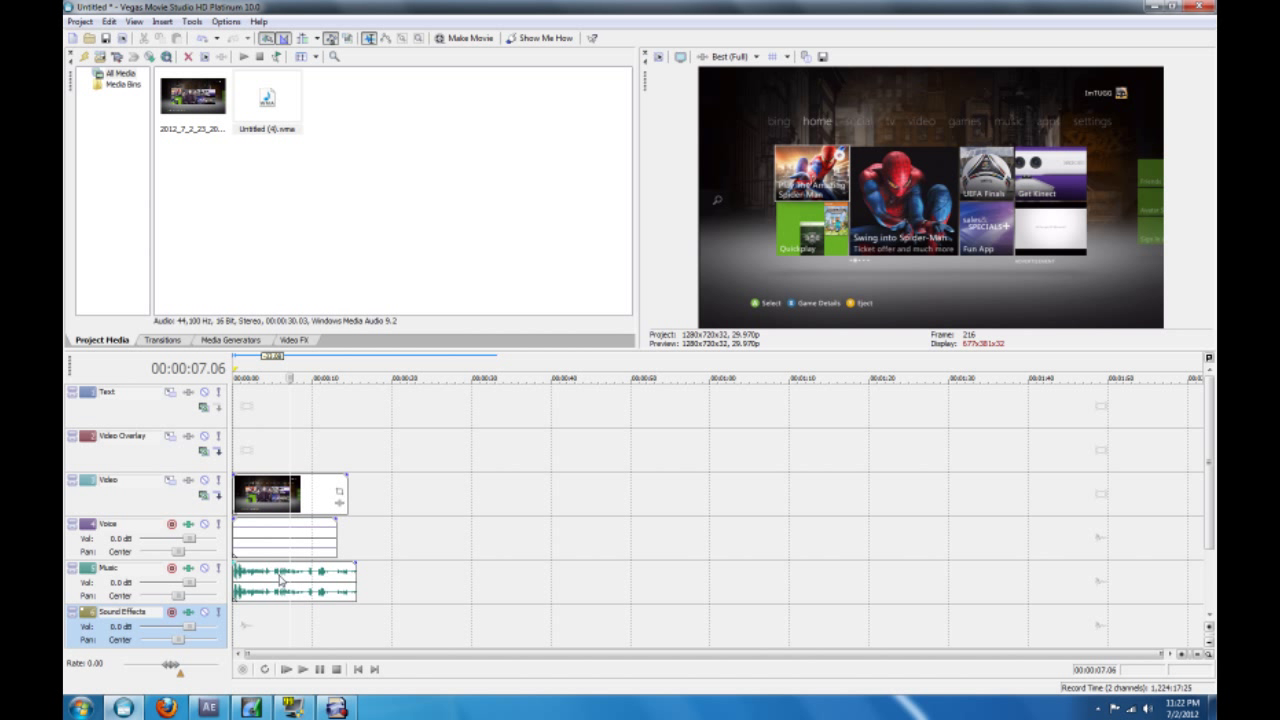
{"action": "left_click", "coordinate": [339, 492]}
{"action": "left_click_drag", "start_coordinate": [279, 496], "coordinate": [255, 496]}
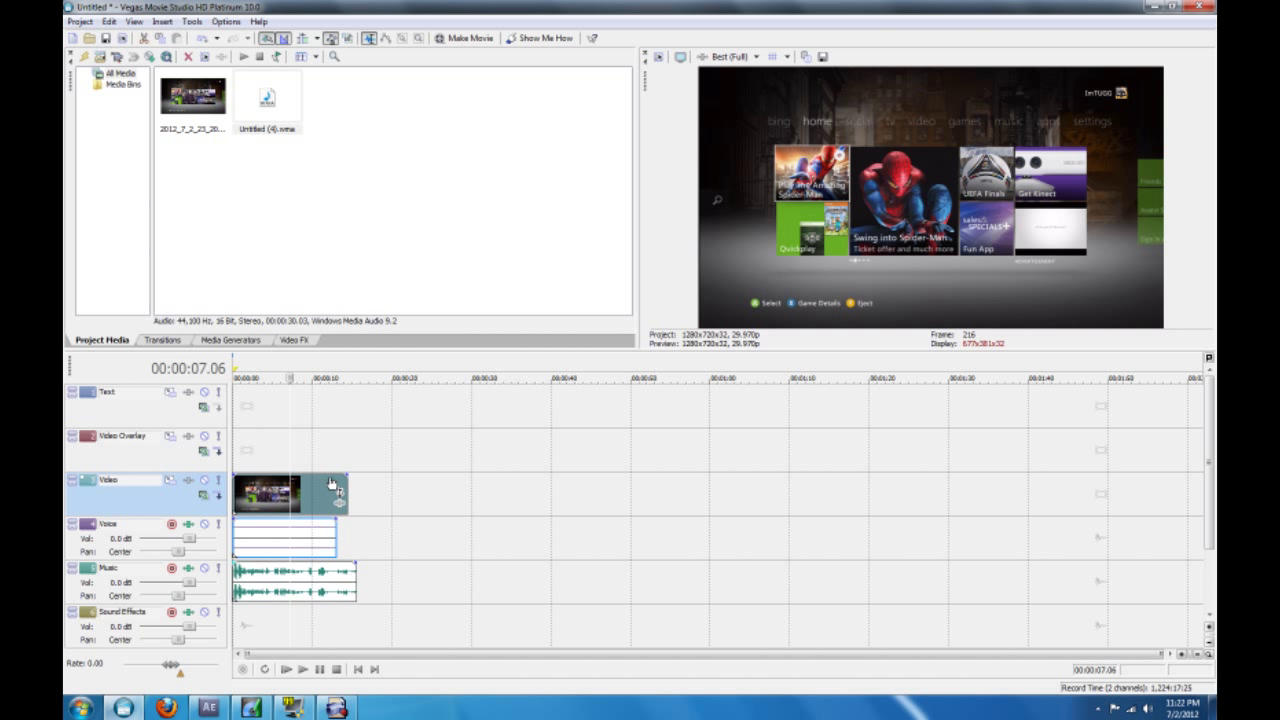
{"action": "left_click", "coordinate": [1150, 7]}
{"action": "left_click", "coordinate": [1158, 9]}
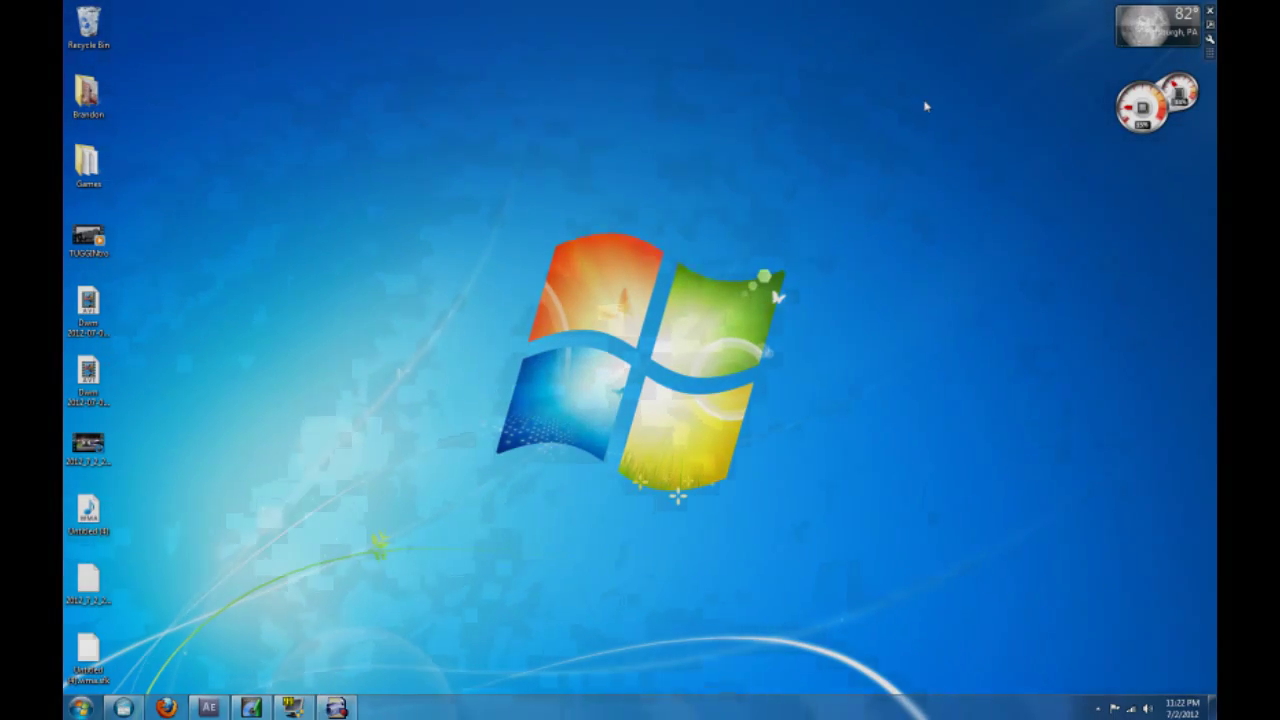